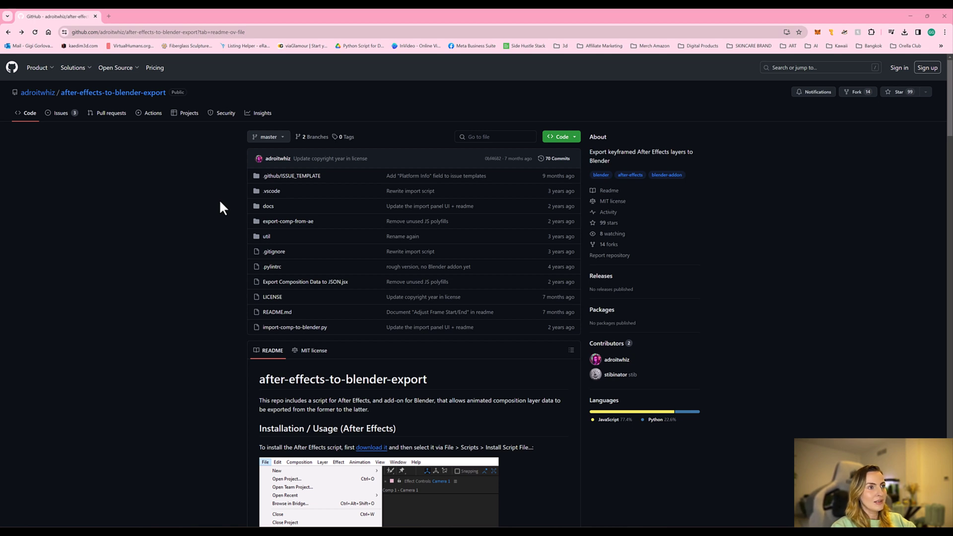
Download the after-effects-to-blender-export master ZIP from GitHub's Code menu and open the archive.
{"action": "left_click", "coordinate": [563, 138]}
{"action": "left_click", "coordinate": [467, 241]}
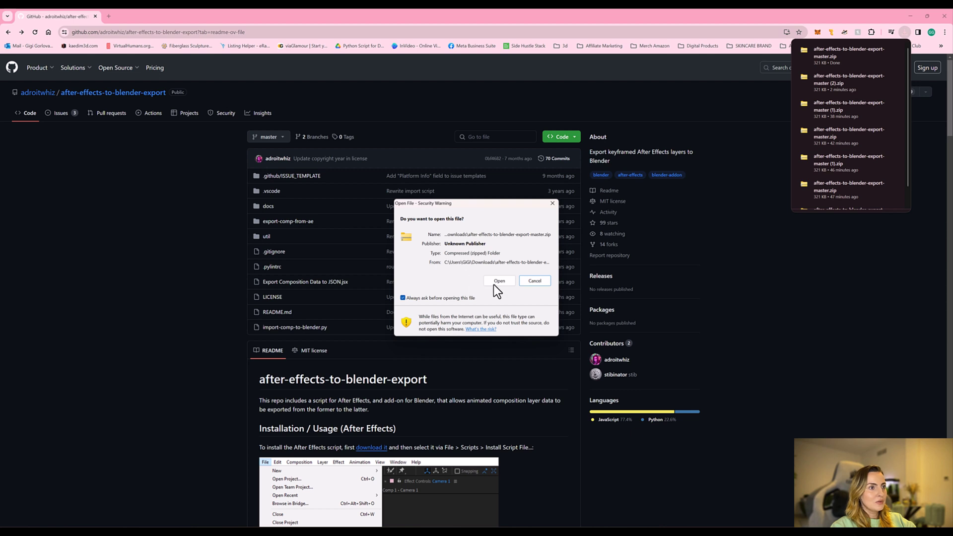
{"action": "left_click", "coordinate": [499, 280]}
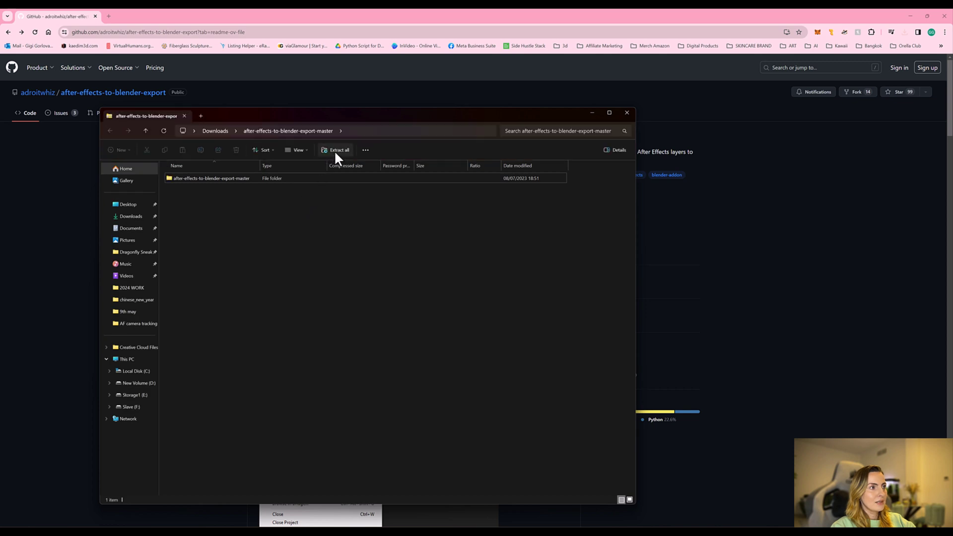
Extract all 34 items of the archive into the suggested Downloads folder.
{"action": "left_click", "coordinate": [334, 150]}
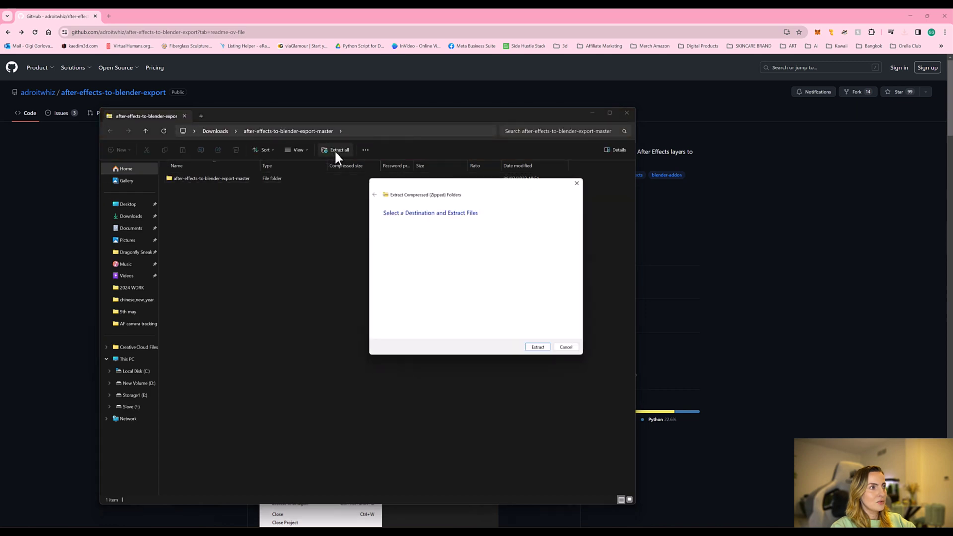
{"action": "left_click", "coordinate": [536, 350]}
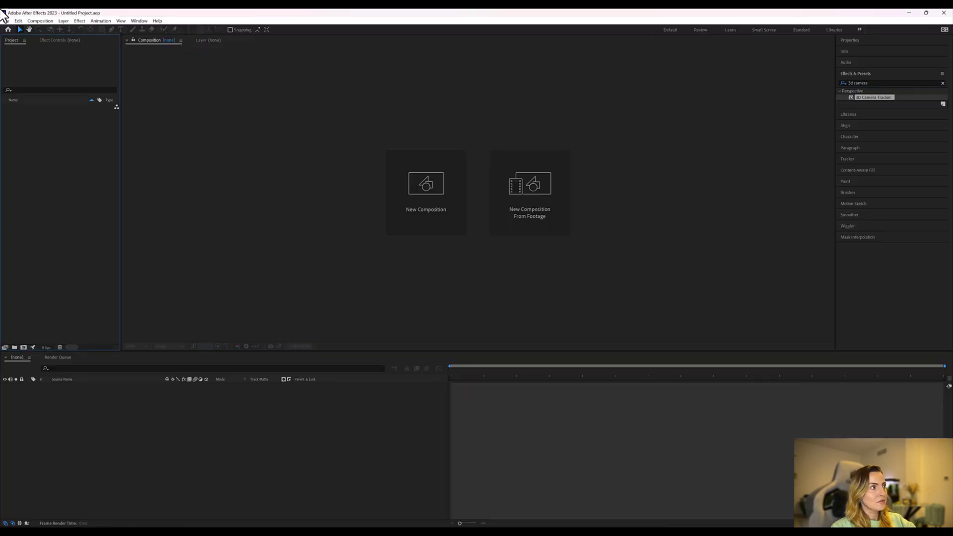
Install the Export Composition Data to JSON .jsx script from the extracted folder, skipping the existing copy.
{"action": "left_click", "coordinate": [6, 21]}
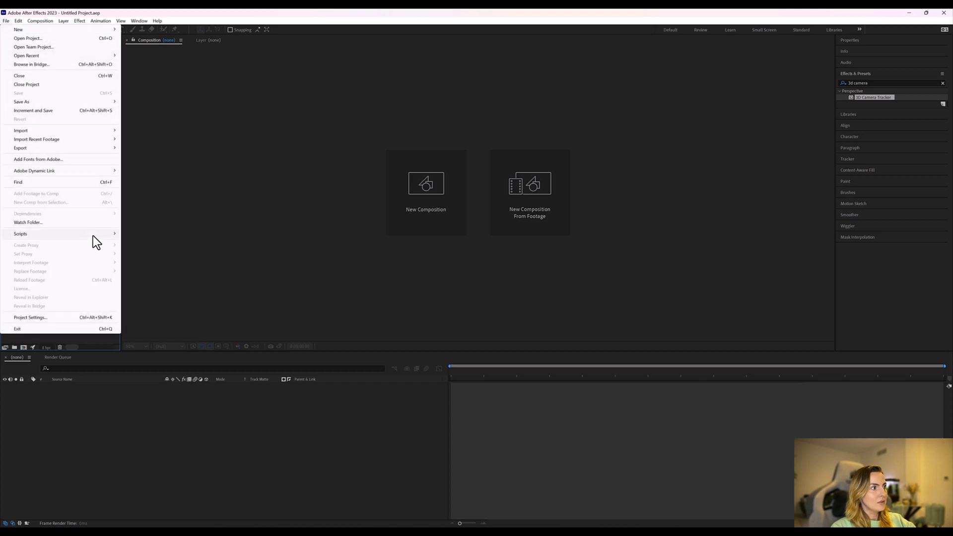
{"action": "mouse_move", "coordinate": [94, 236]}
{"action": "left_click", "coordinate": [151, 244]}
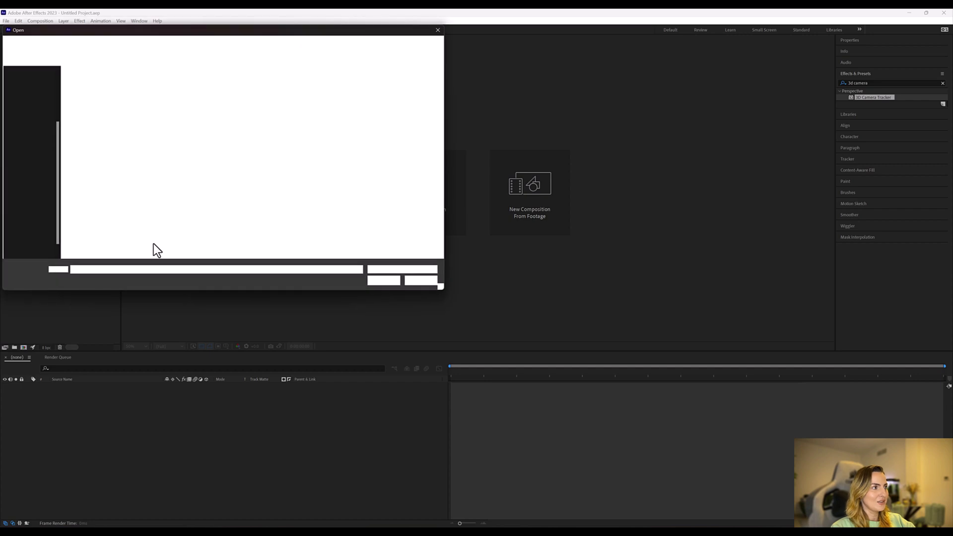
{"action": "scroll", "coordinate": [50, 129], "scroll_direction": "up", "scroll_amount": 3}
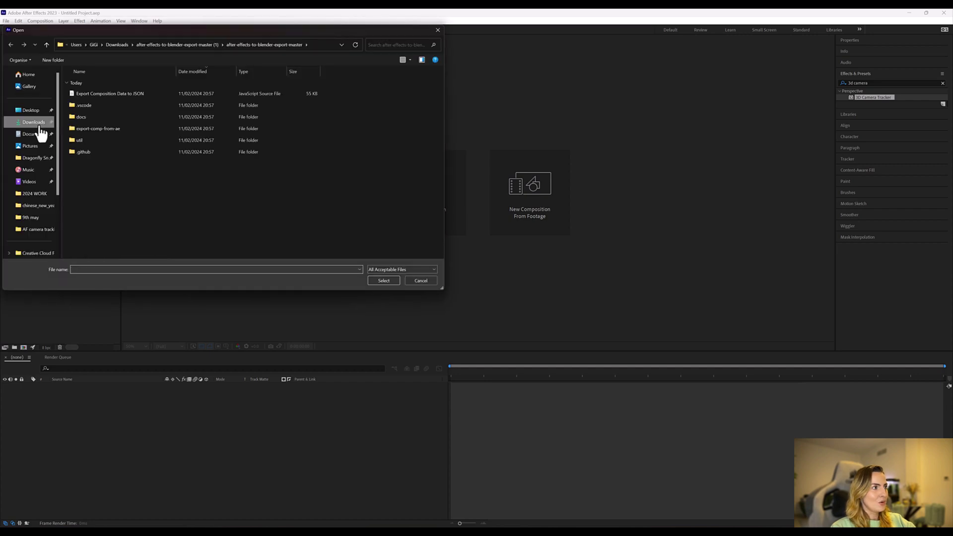
{"action": "left_click", "coordinate": [32, 122]}
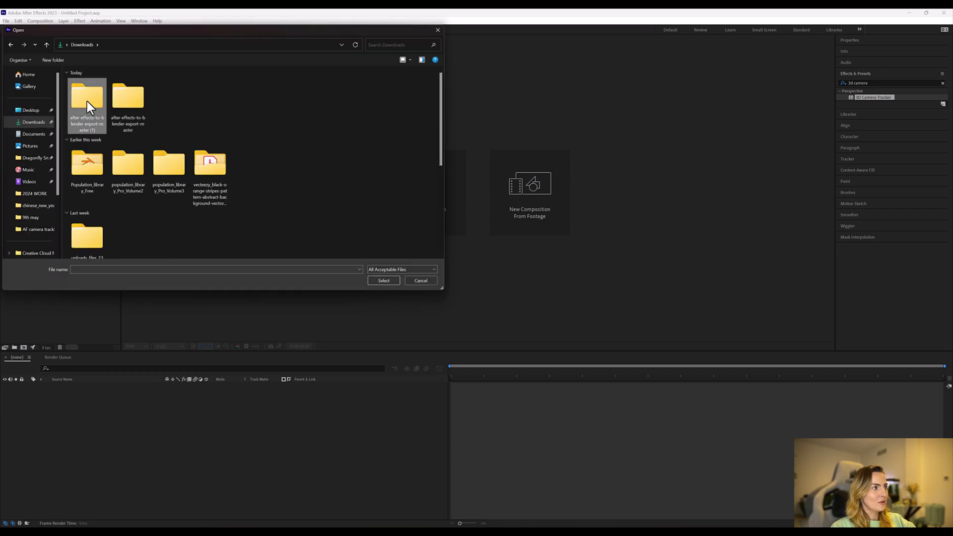
{"action": "double_click", "coordinate": [87, 101]}
{"action": "double_click", "coordinate": [88, 94]}
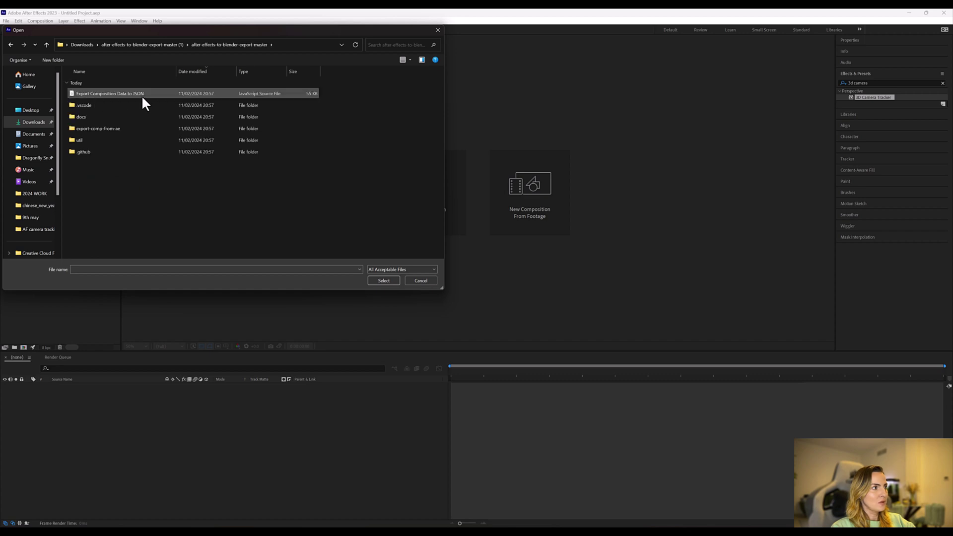
{"action": "left_click", "coordinate": [104, 92]}
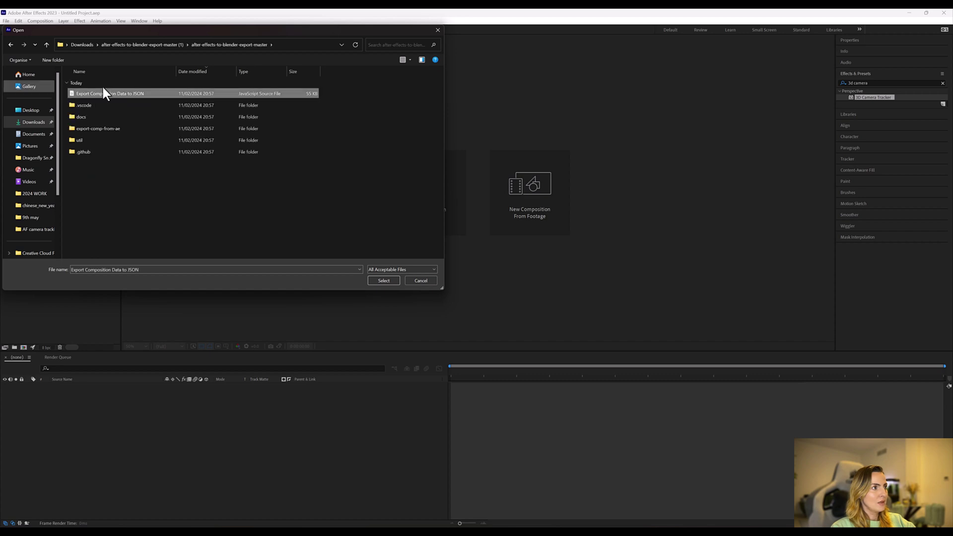
{"action": "left_click", "coordinate": [383, 281]}
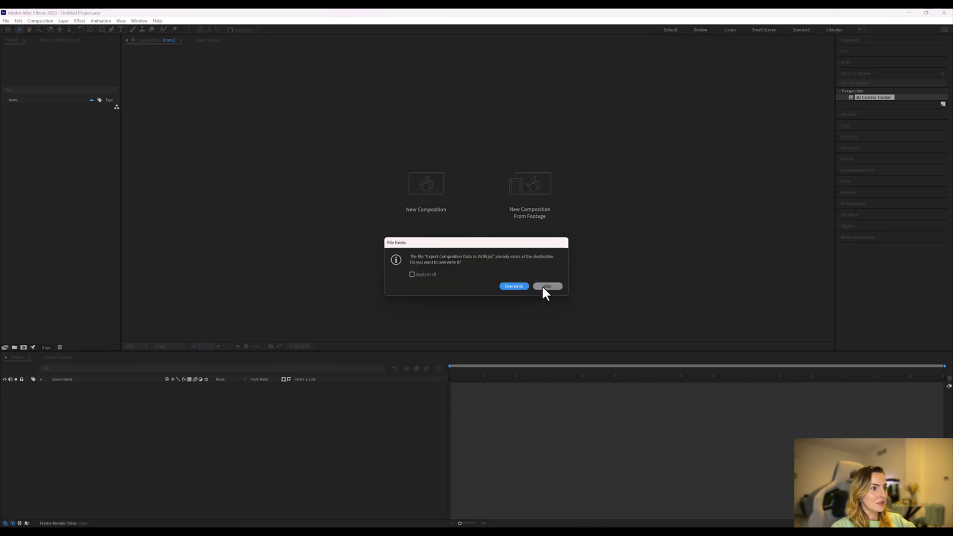
{"action": "left_click", "coordinate": [546, 287]}
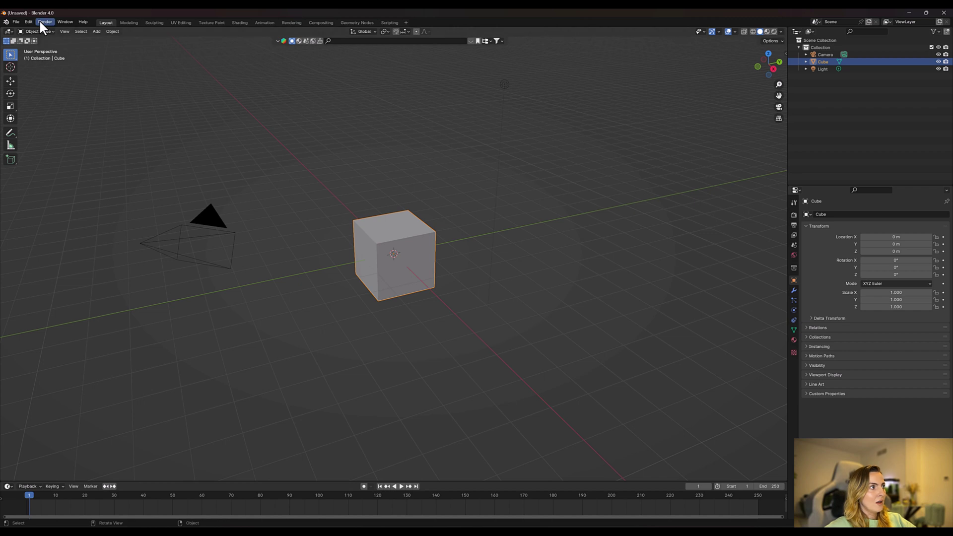
Install import-comp-to-blender.py from the extracted master folder through Preferences > Add-ons.
{"action": "left_click", "coordinate": [28, 23]}
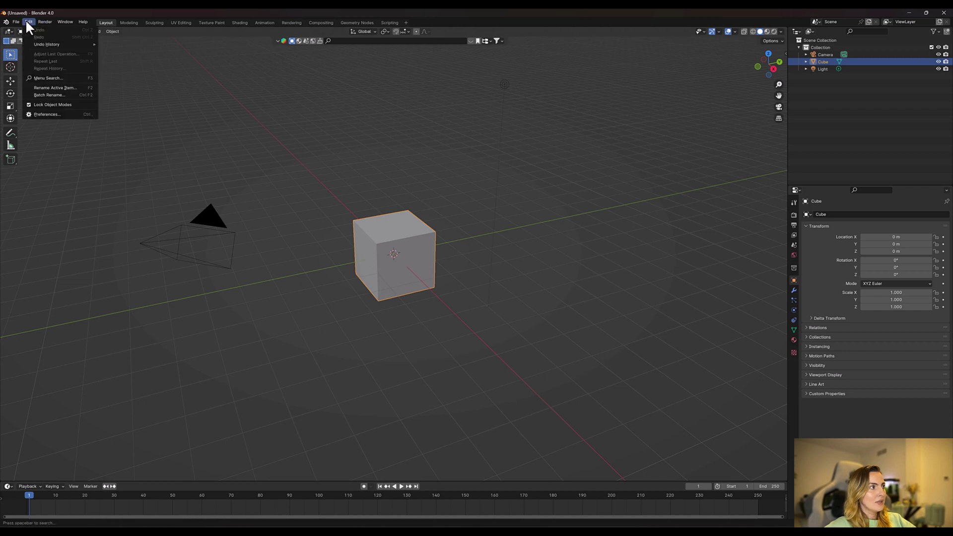
{"action": "left_click", "coordinate": [42, 113]}
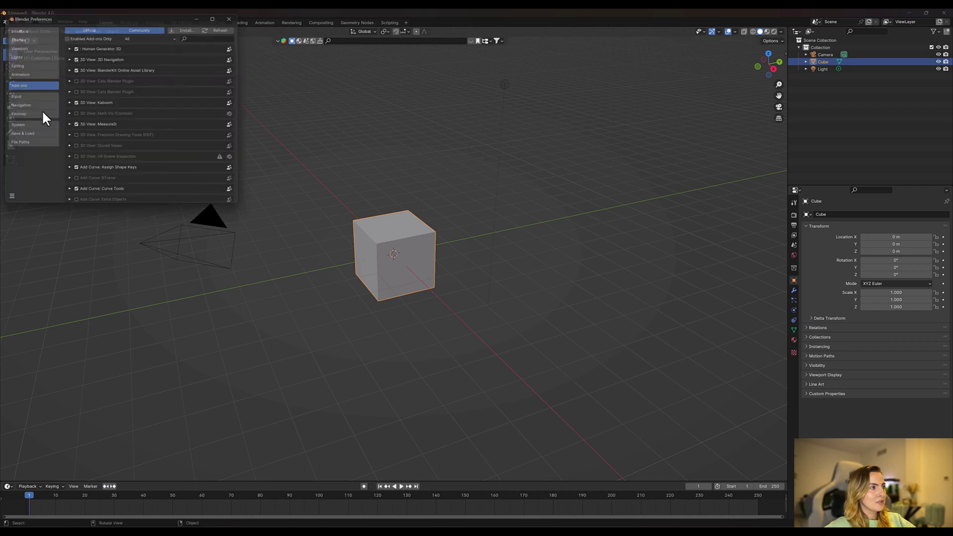
{"action": "left_click", "coordinate": [188, 25]}
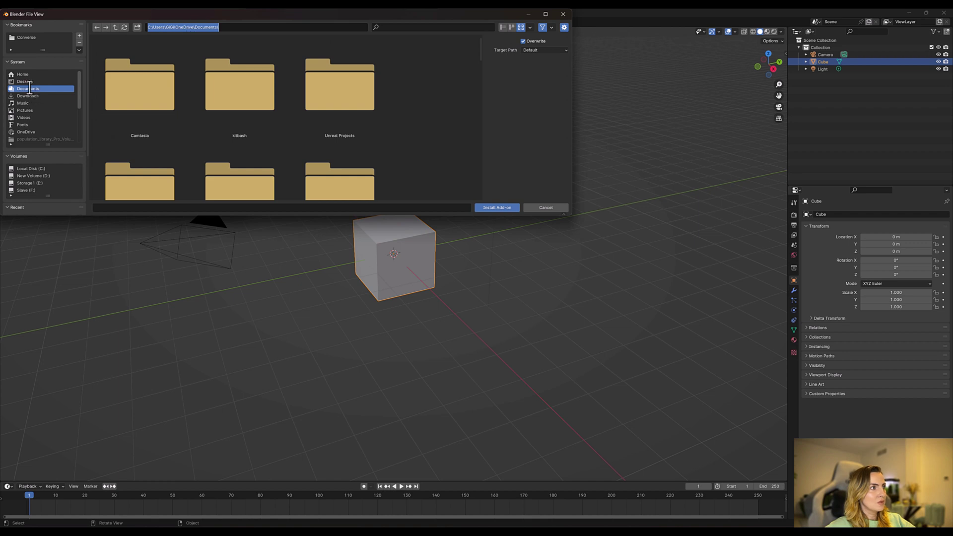
{"action": "left_click", "coordinate": [35, 94]}
{"action": "double_click", "coordinate": [123, 98]}
{"action": "left_click", "coordinate": [145, 91]}
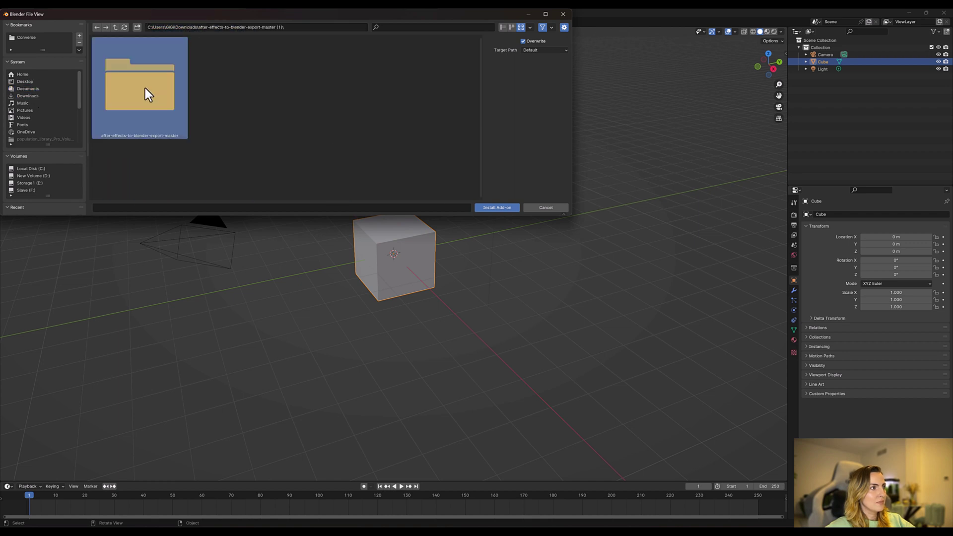
{"action": "double_click", "coordinate": [145, 87]}
{"action": "scroll", "coordinate": [372, 147], "scroll_direction": "down", "scroll_amount": 3}
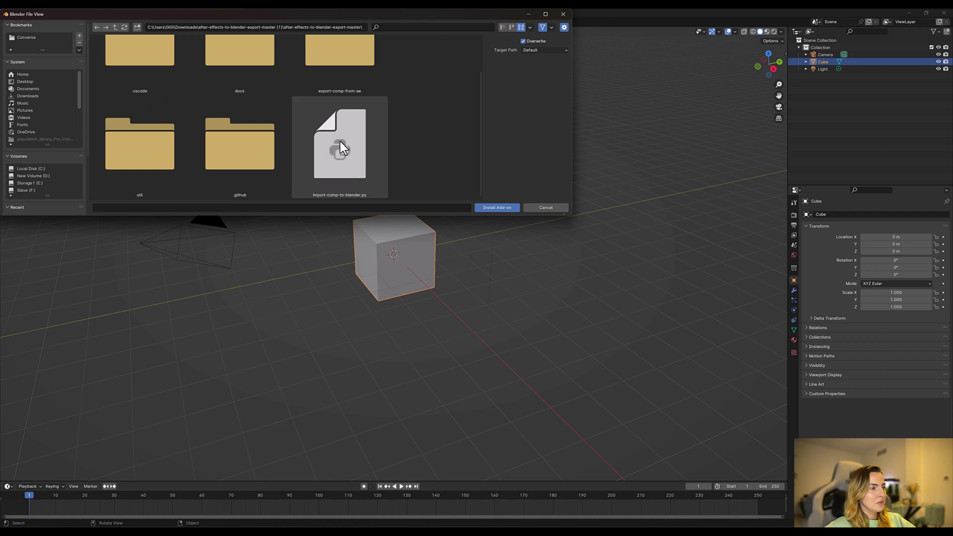
{"action": "left_click", "coordinate": [341, 144]}
{"action": "left_click", "coordinate": [487, 208]}
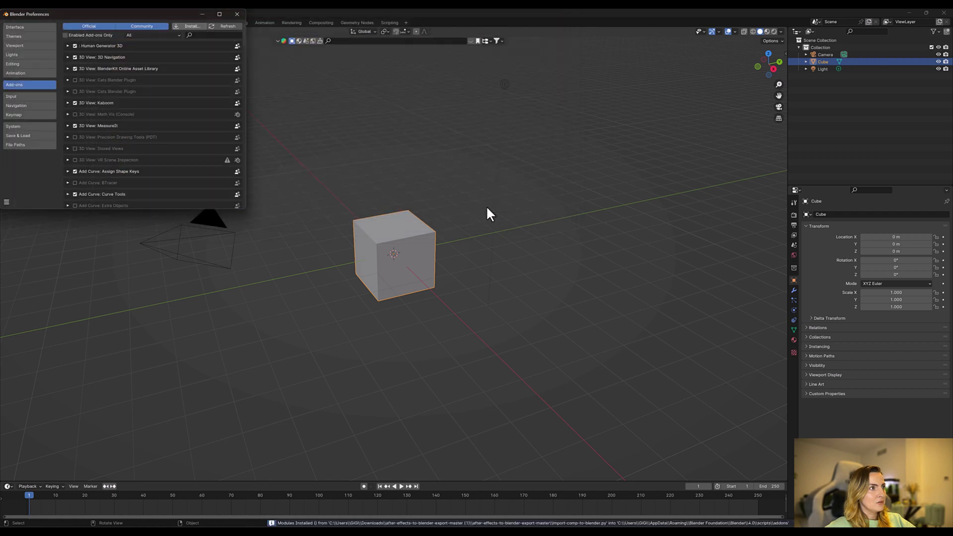
Close Preferences, confirm the new After Effects composition data (.json) import entry, and return to After Effects.
{"action": "left_click", "coordinate": [237, 15]}
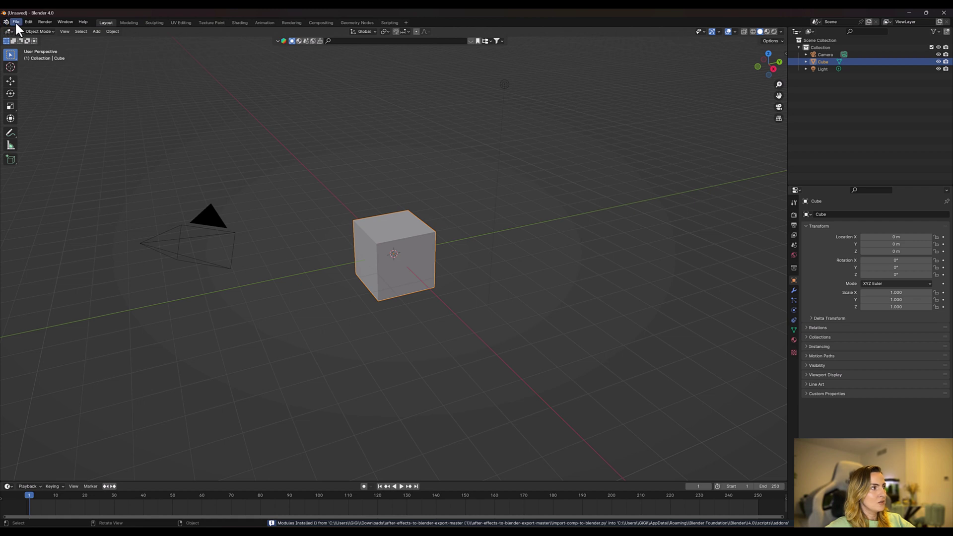
{"action": "left_click", "coordinate": [16, 23]}
{"action": "mouse_move", "coordinate": [61, 124]}
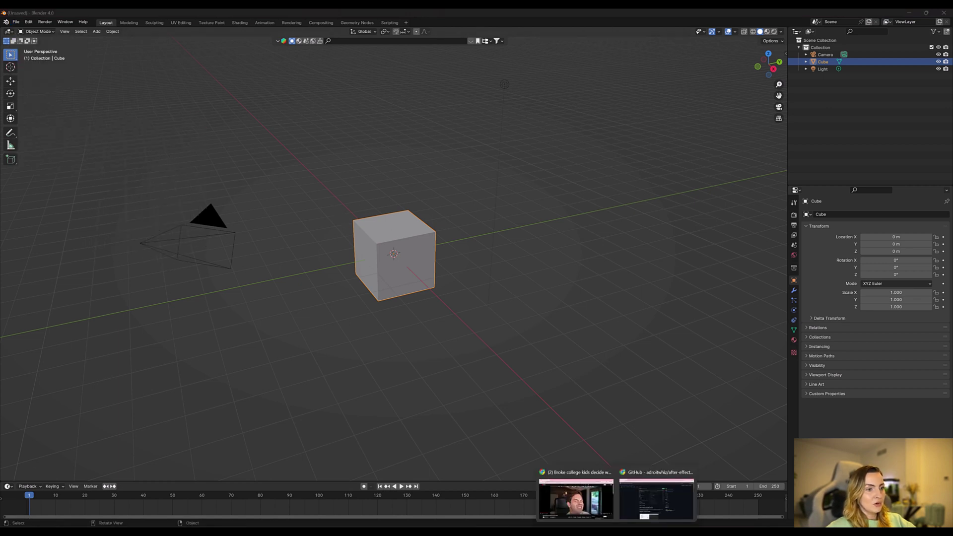
{"action": "left_click", "coordinate": [520, 534]}
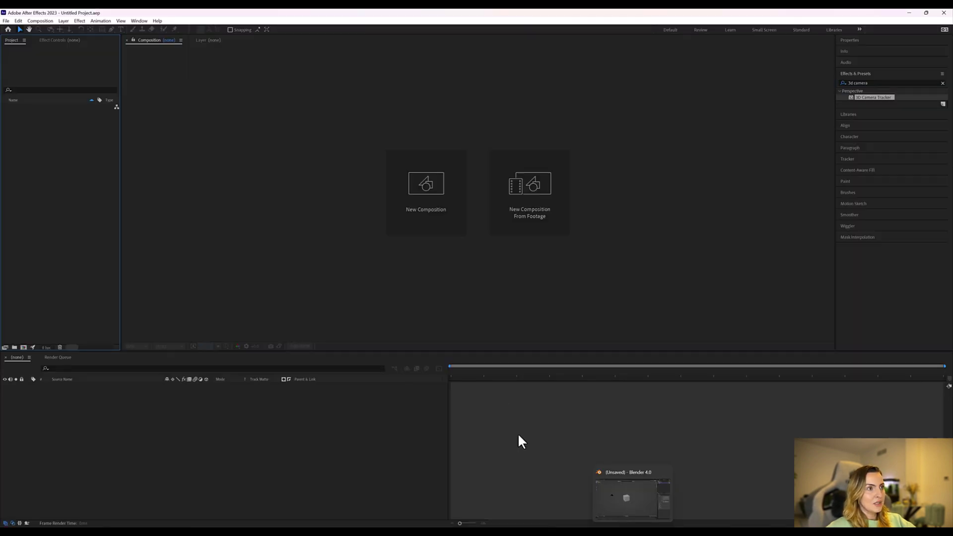
Build a new harbour composition from the harbour.mp4 clip in the camera tracking folder.
{"action": "left_click", "coordinate": [523, 199]}
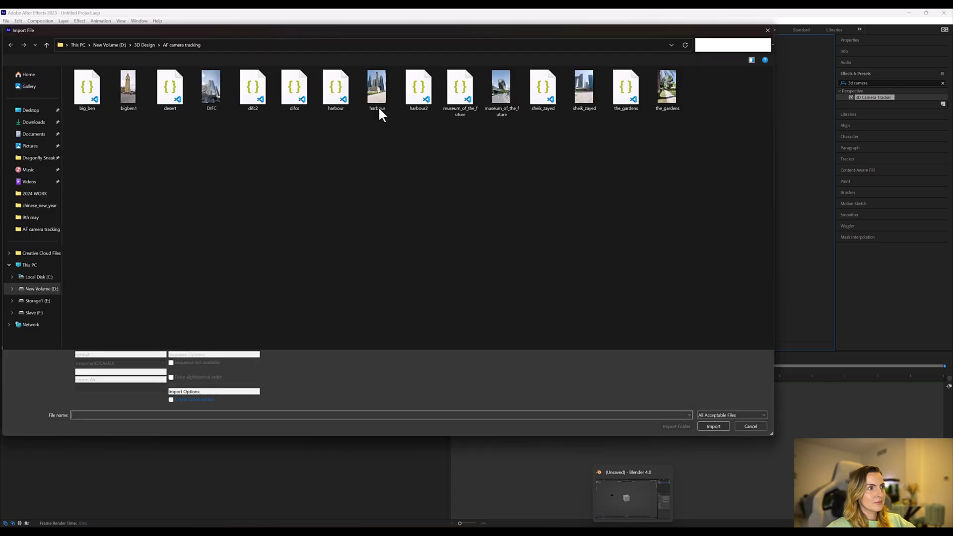
{"action": "left_click", "coordinate": [380, 110]}
{"action": "left_click", "coordinate": [710, 426]}
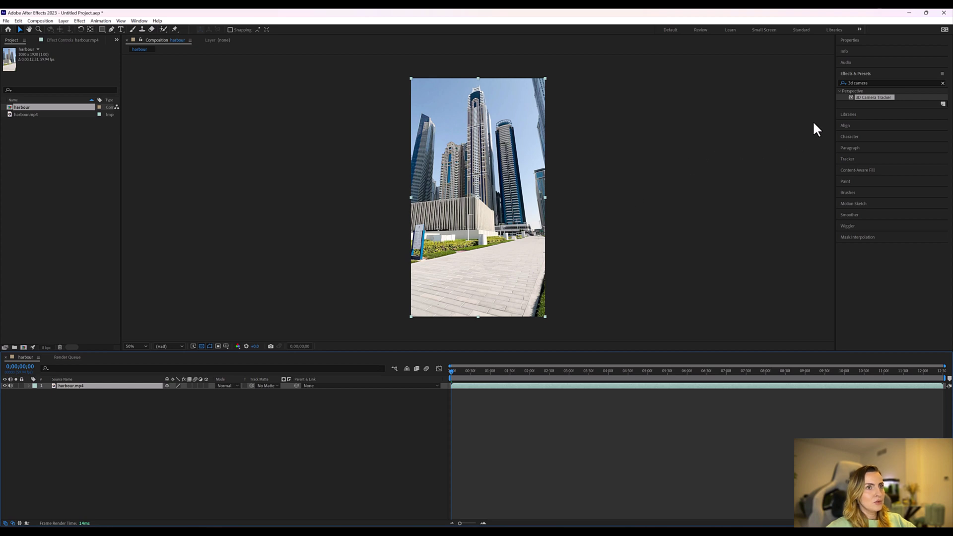
Search effects for '3d camera trac' and drop 3D Camera Tracker onto the harbour.mp4 layer.
{"action": "left_click", "coordinate": [881, 83]}
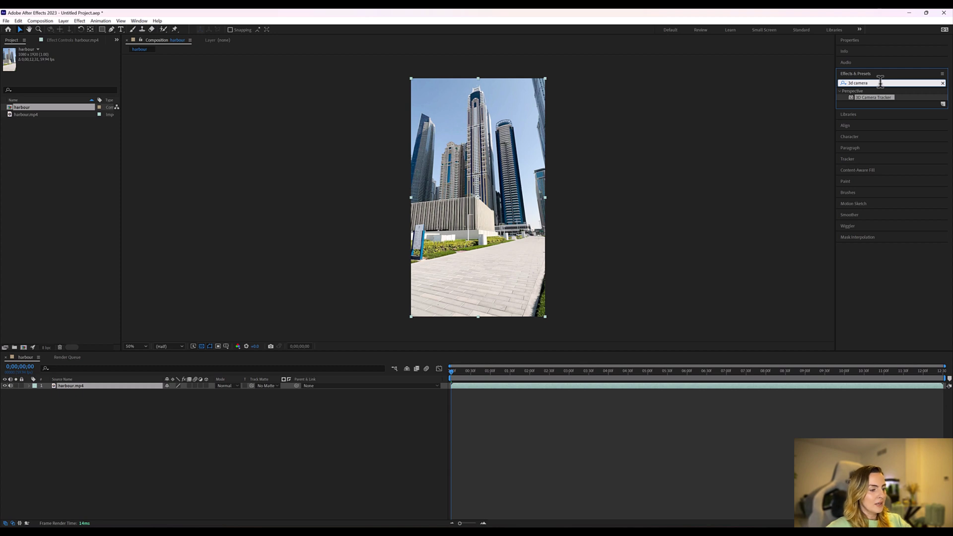
{"action": "type", "text": "tracke"}
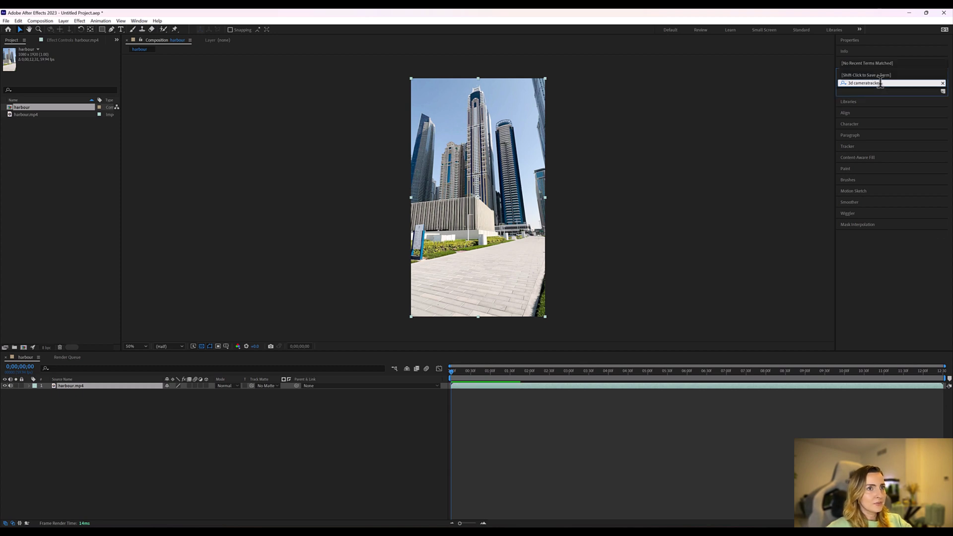
{"action": "key", "text": "BackSpace"}
{"action": "key", "text": "BackSpace"}
{"action": "key", "text": "BackSpace"}
{"action": "key", "text": "BackSpace"}
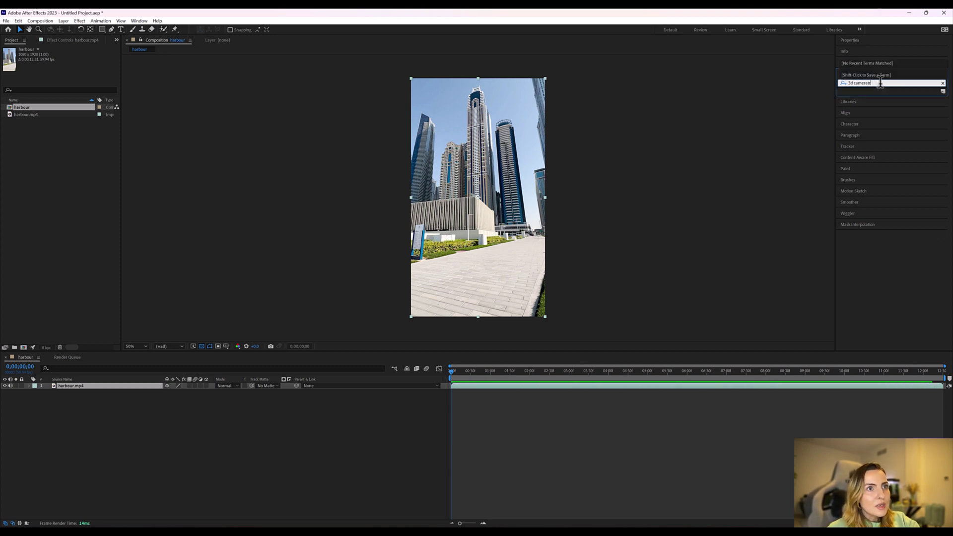
{"action": "type", "text": "trac"}
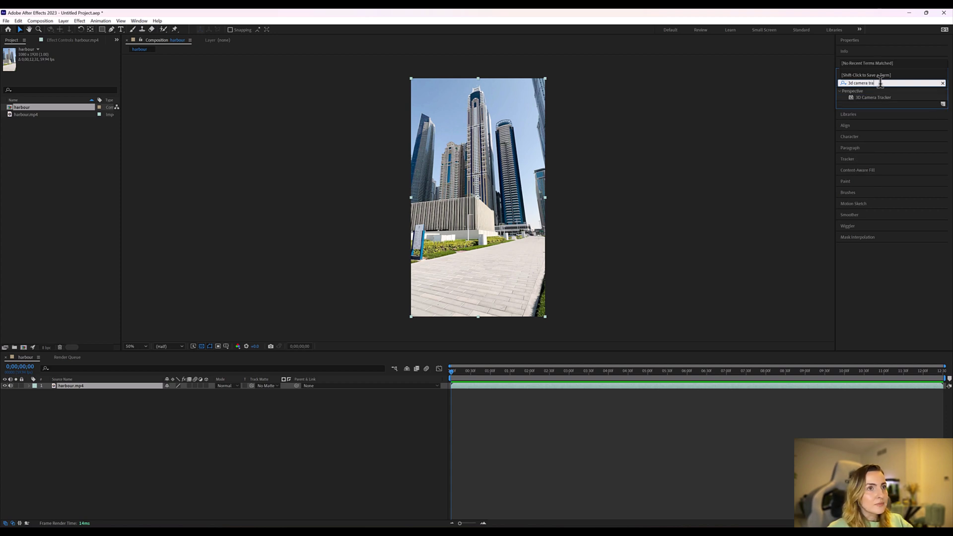
{"action": "left_click", "coordinate": [860, 97]}
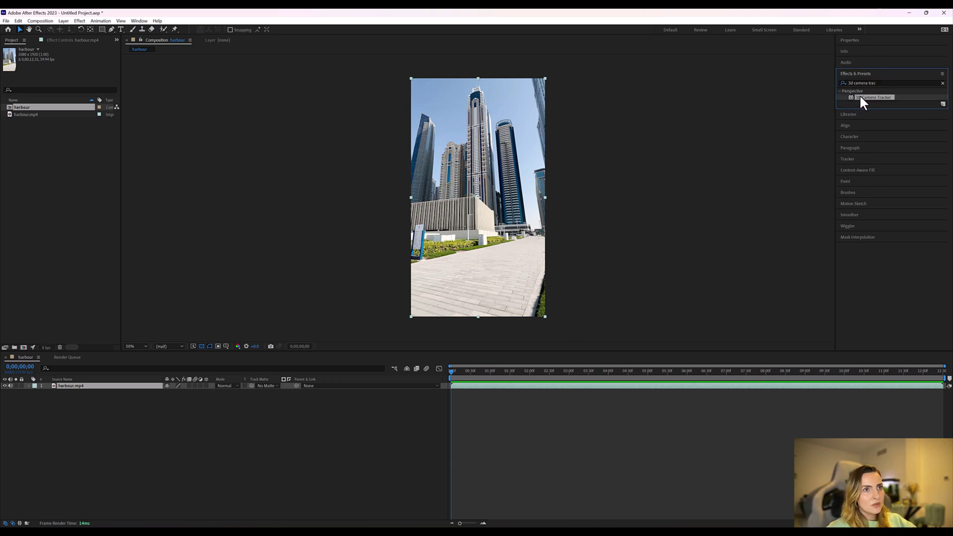
{"action": "left_click_drag", "start_coordinate": [866, 96], "coordinate": [112, 386]}
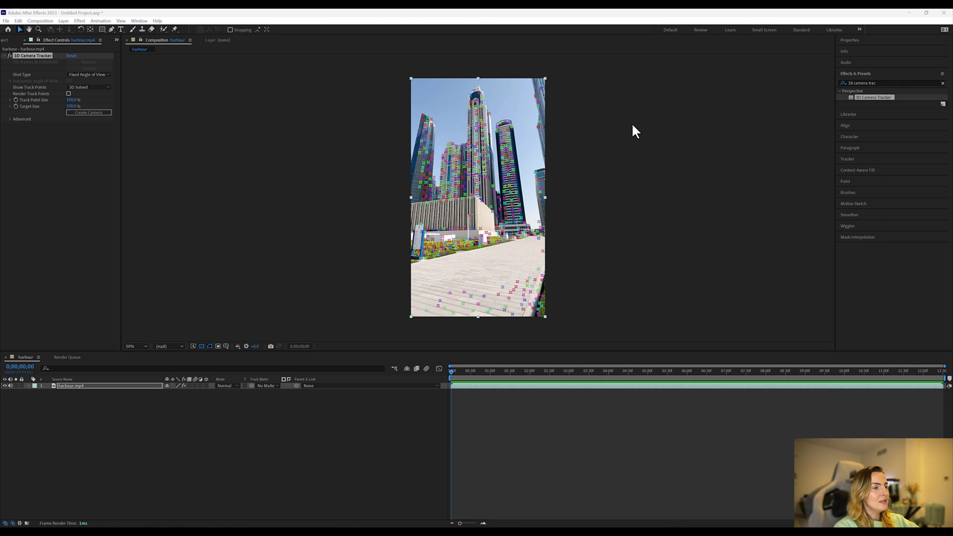
View the footage at 100%, bring the walkway paving into view, and switch to the Selection tool.
{"action": "key", "text": "slash"}
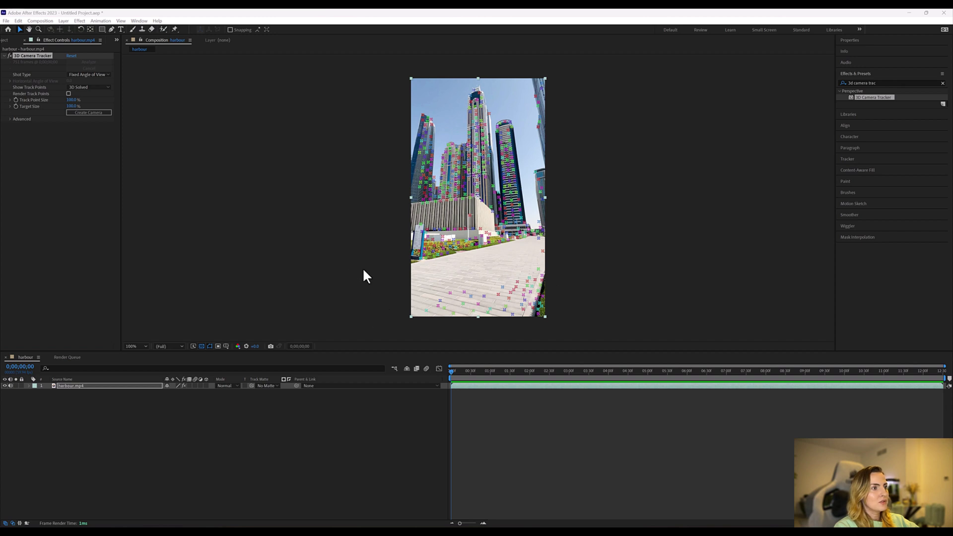
{"action": "scroll", "coordinate": [308, 235], "scroll_direction": "down", "scroll_amount": 5}
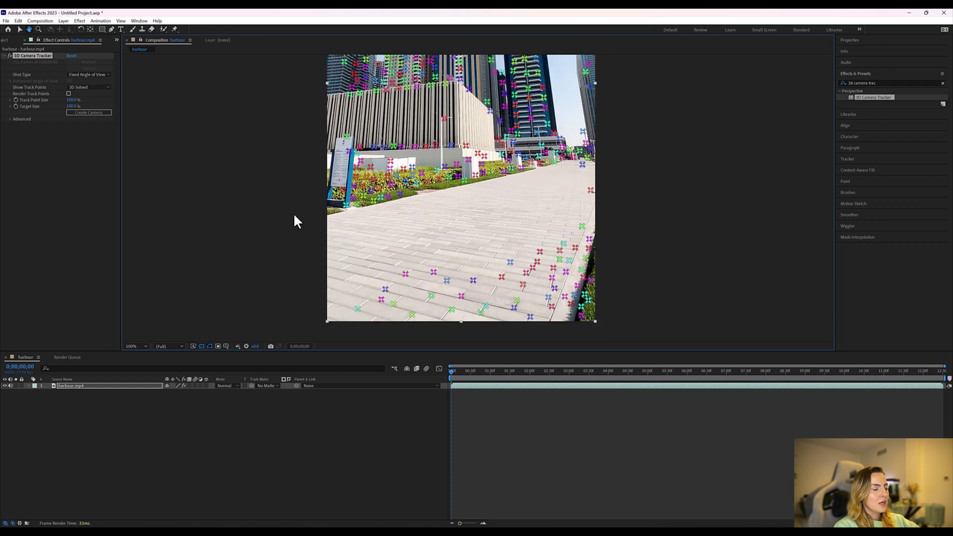
{"action": "key", "text": "v"}
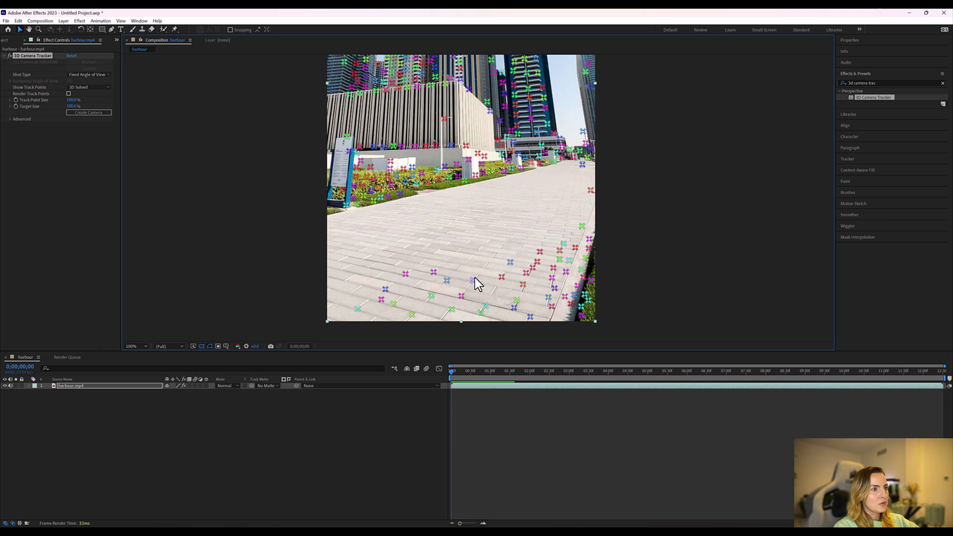
Create Track Solid 1 and a 3D Tracker Camera at the target spot on the paving.
{"action": "right_click", "coordinate": [501, 262]}
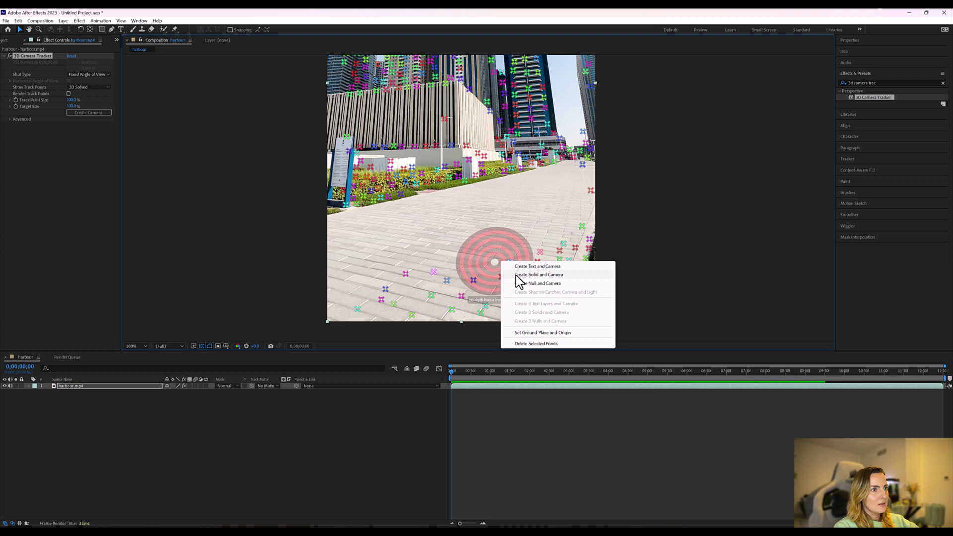
{"action": "left_click", "coordinate": [516, 275]}
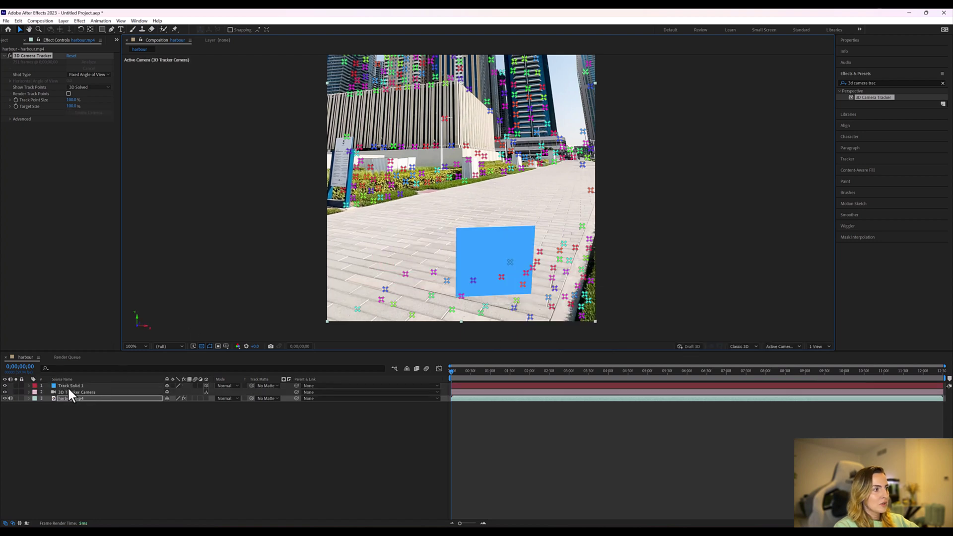
{"action": "left_click", "coordinate": [69, 395]}
Rotate Track Solid 1 flat onto the walkway, scale it over the paving, then select it with the camera.
{"action": "left_click", "coordinate": [71, 385]}
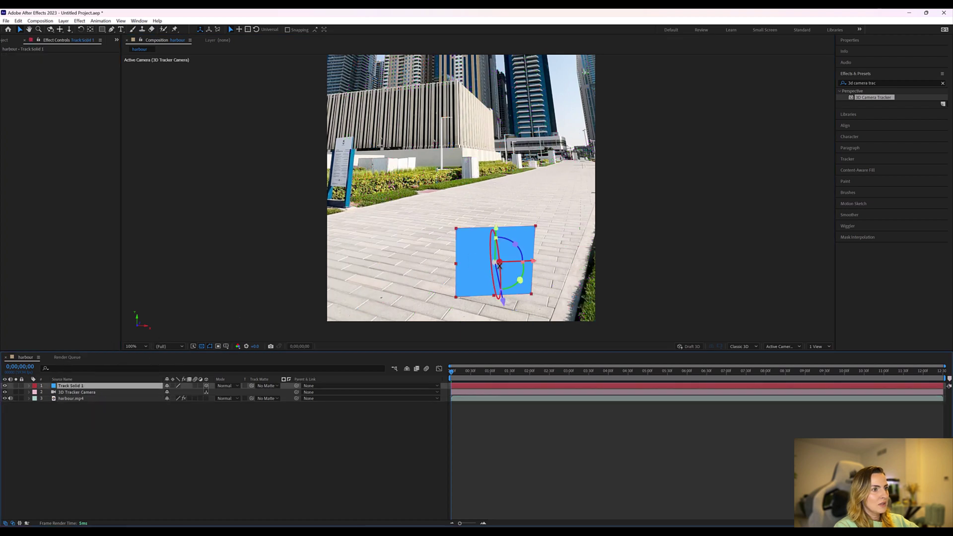
{"action": "left_click_drag", "start_coordinate": [495, 255], "coordinate": [517, 275]}
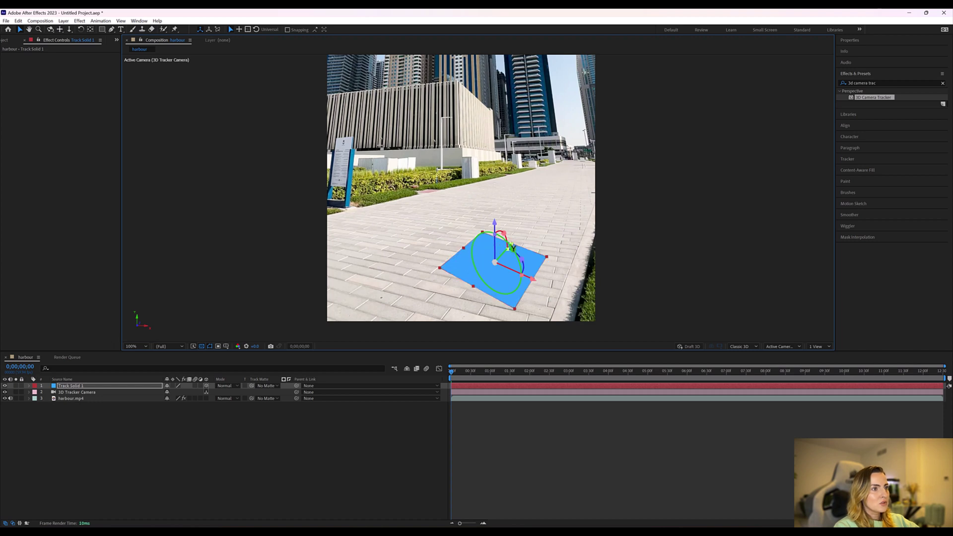
{"action": "left_click_drag", "start_coordinate": [512, 245], "coordinate": [511, 244]}
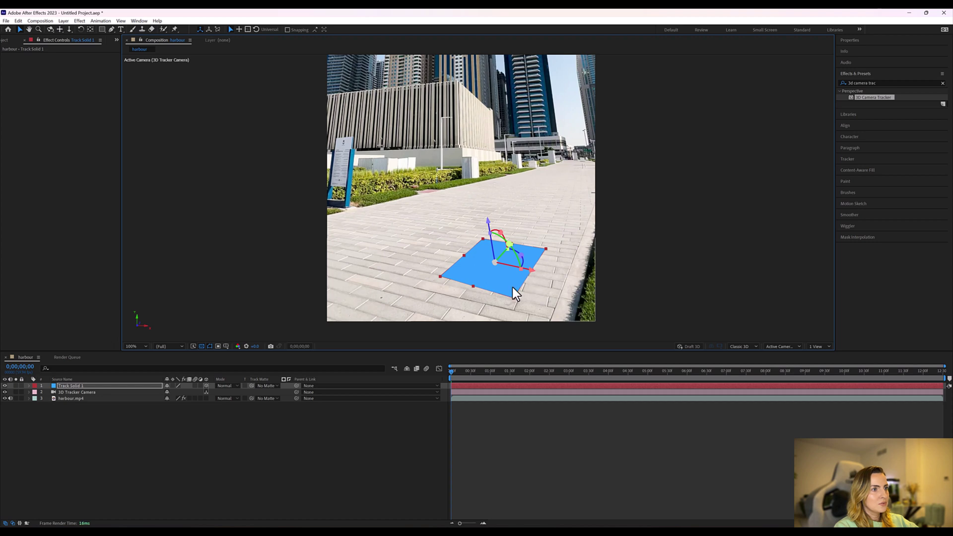
{"action": "left_click_drag", "start_coordinate": [514, 296], "coordinate": [614, 432]}
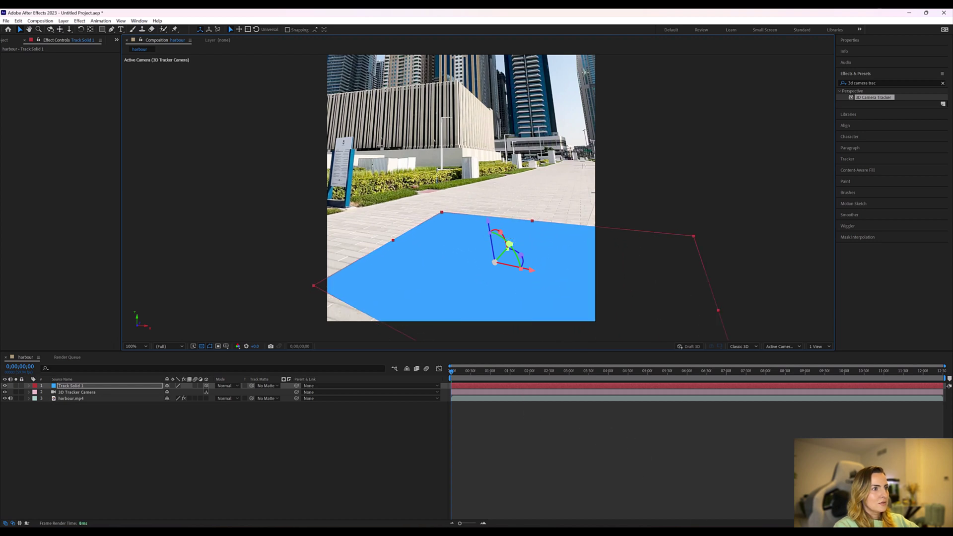
{"action": "left_click_drag", "start_coordinate": [540, 215], "coordinate": [567, 182]}
{"action": "left_click_drag", "start_coordinate": [500, 232], "coordinate": [472, 204]}
{"action": "key", "text": "comma"}
{"action": "key", "text": "comma"}
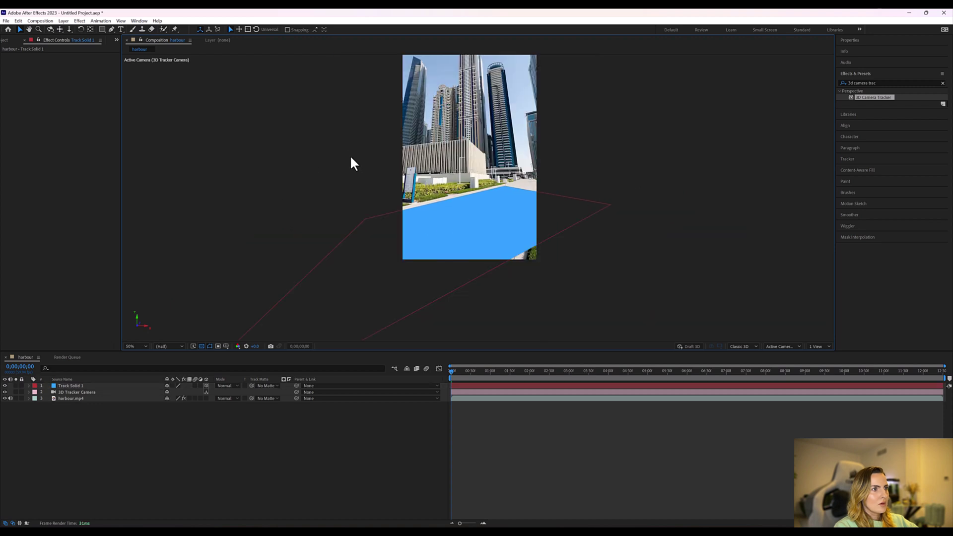
{"action": "left_click", "coordinate": [76, 392]}
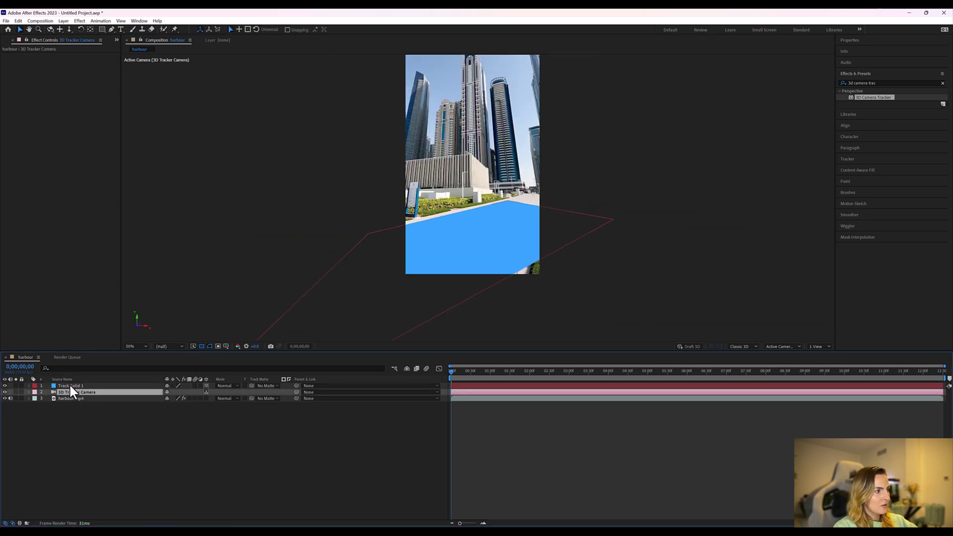
{"action": "left_click", "coordinate": [70, 385], "text": "shift"}
Run the Export Composition Data to JSON.jsx script from File > Scripts.
{"action": "left_click", "coordinate": [5, 21]}
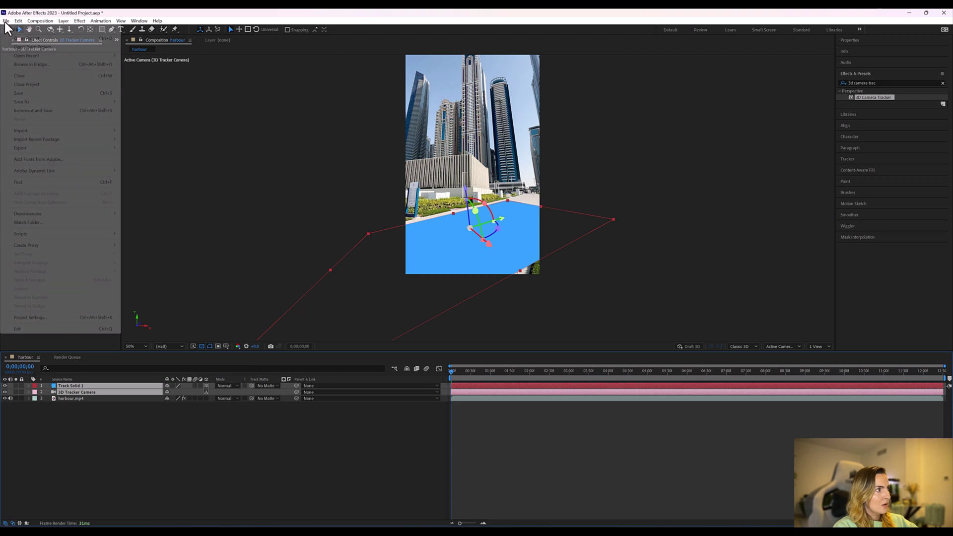
{"action": "mouse_move", "coordinate": [84, 234]}
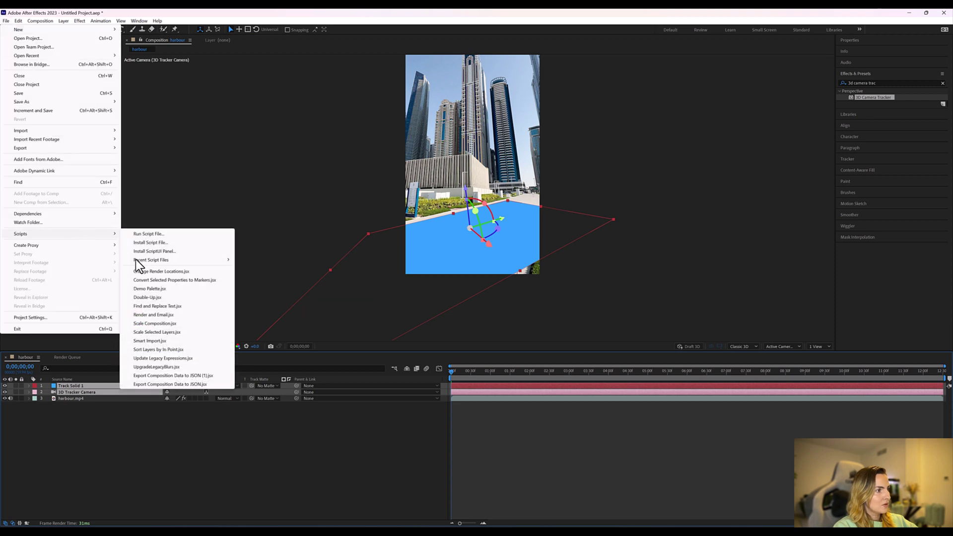
{"action": "left_click", "coordinate": [164, 384]}
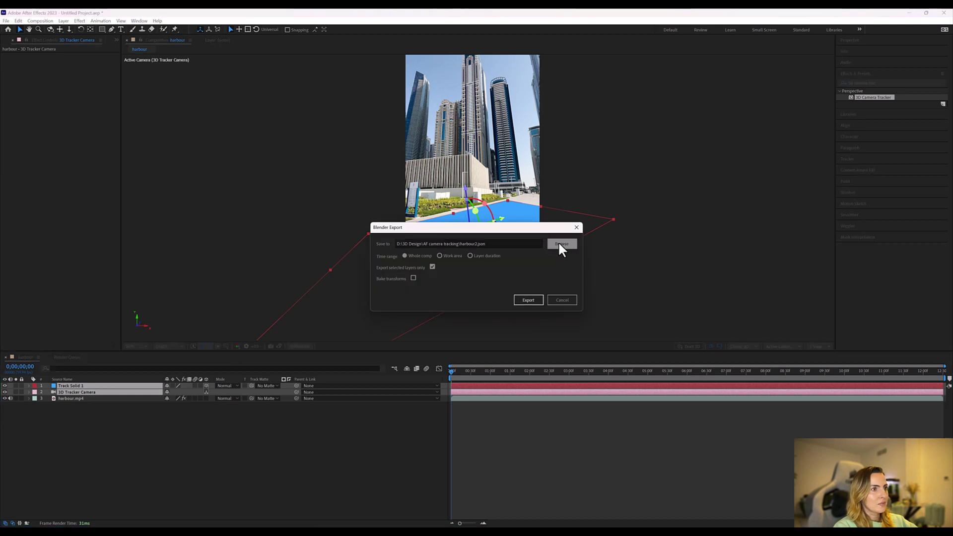
Save the export as harbour3 in the AF camera tracking folder and export it.
{"action": "left_click", "coordinate": [559, 244]}
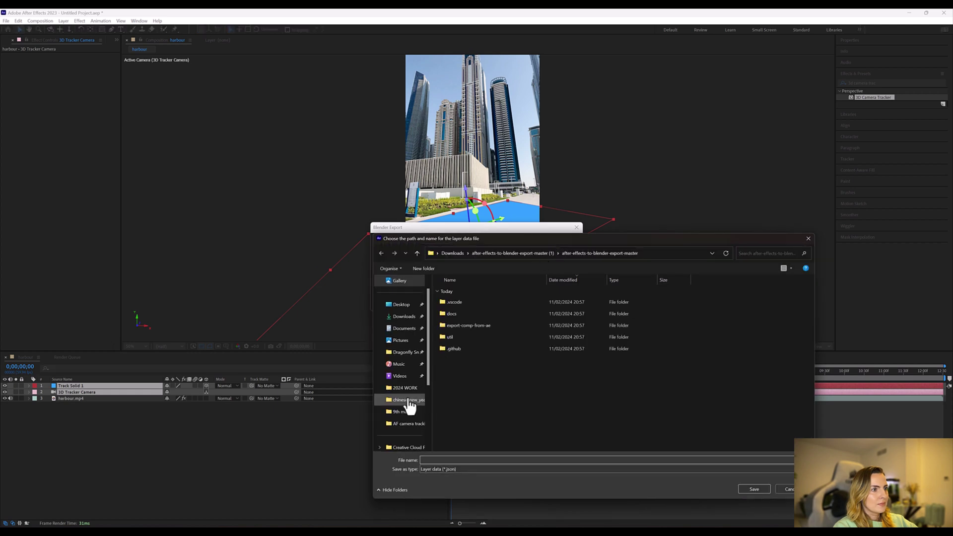
{"action": "left_click", "coordinate": [412, 424]}
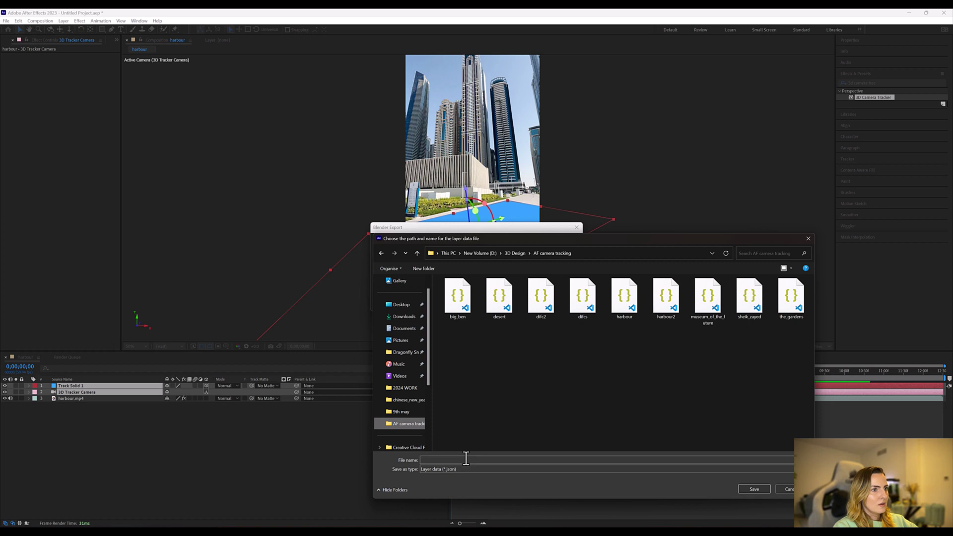
{"action": "left_click", "coordinate": [677, 321]}
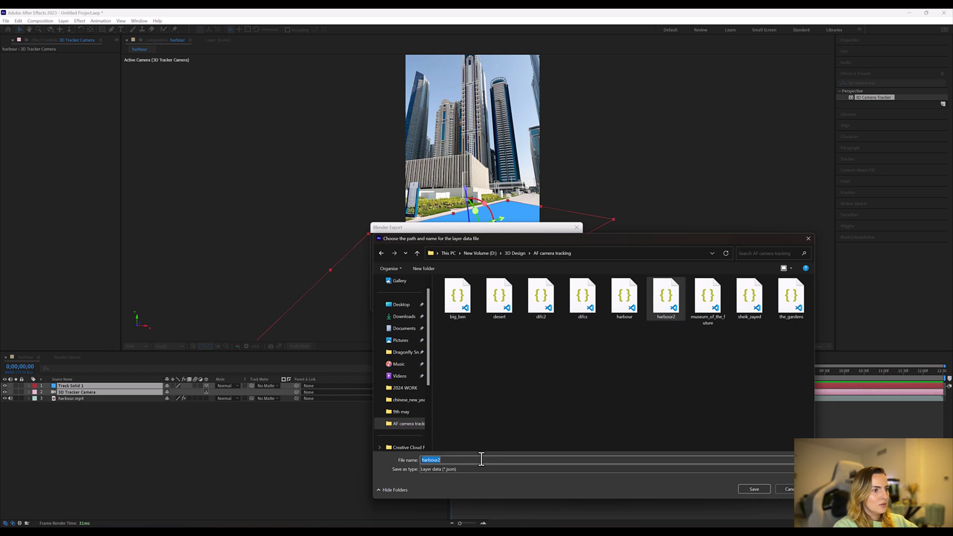
{"action": "key", "text": "End"}
{"action": "key", "text": "BackSpace"}
{"action": "type", "text": "3"}
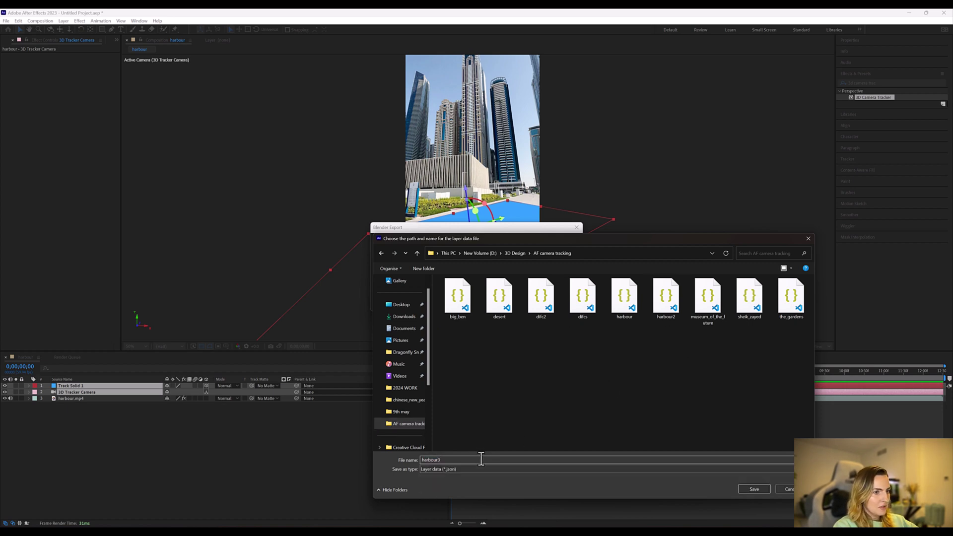
{"action": "key", "text": "Return"}
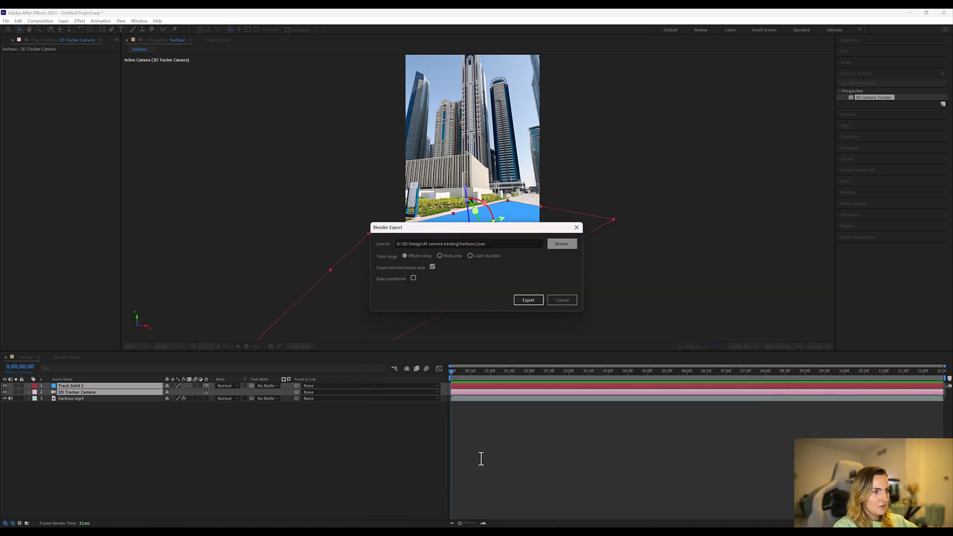
{"action": "left_click", "coordinate": [526, 301]}
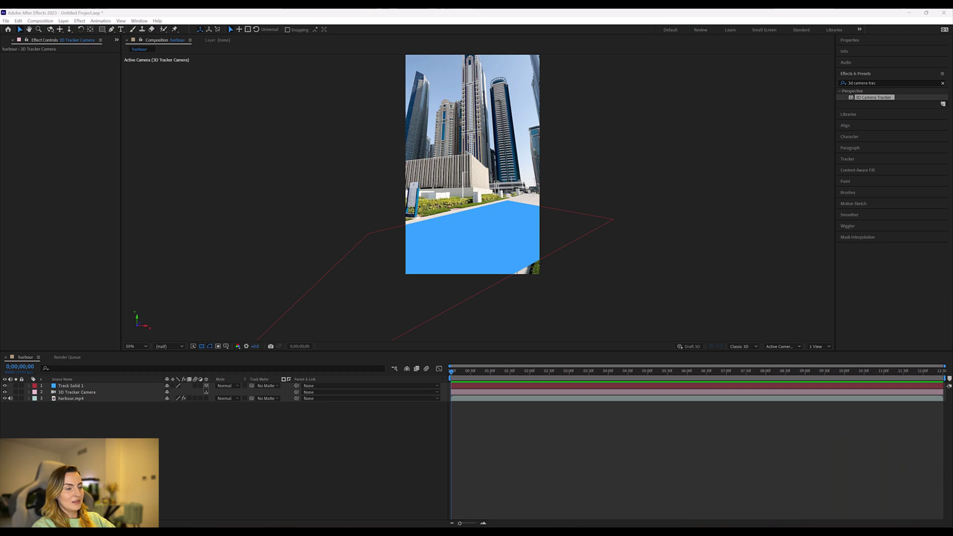
In Blender, delete the default camera, cube and light.
{"action": "key", "text": "alt+Tab"}
{"action": "left_click", "coordinate": [811, 44]}
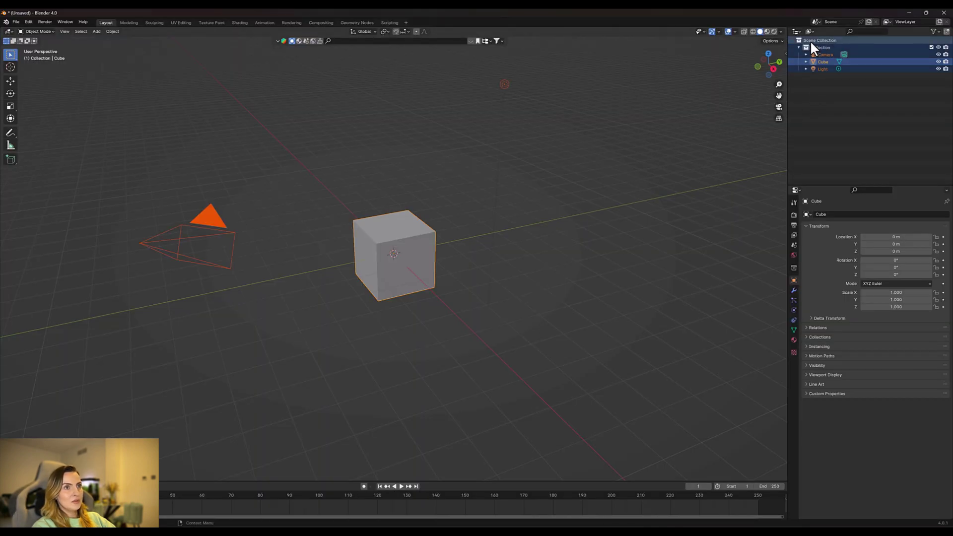
{"action": "key", "text": "Delete"}
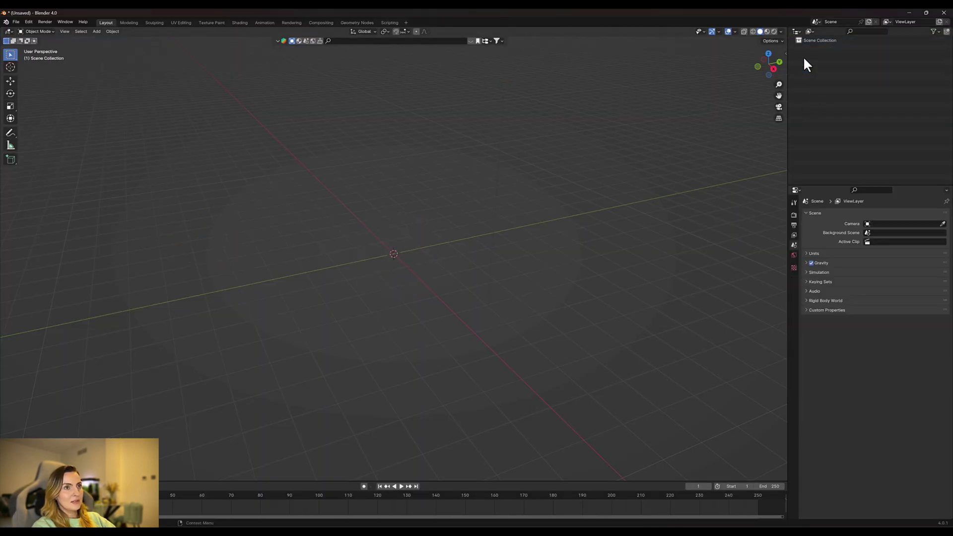
Import harbour3.json from the AF camera tracking folder as an After Effects comp.
{"action": "left_click", "coordinate": [13, 21]}
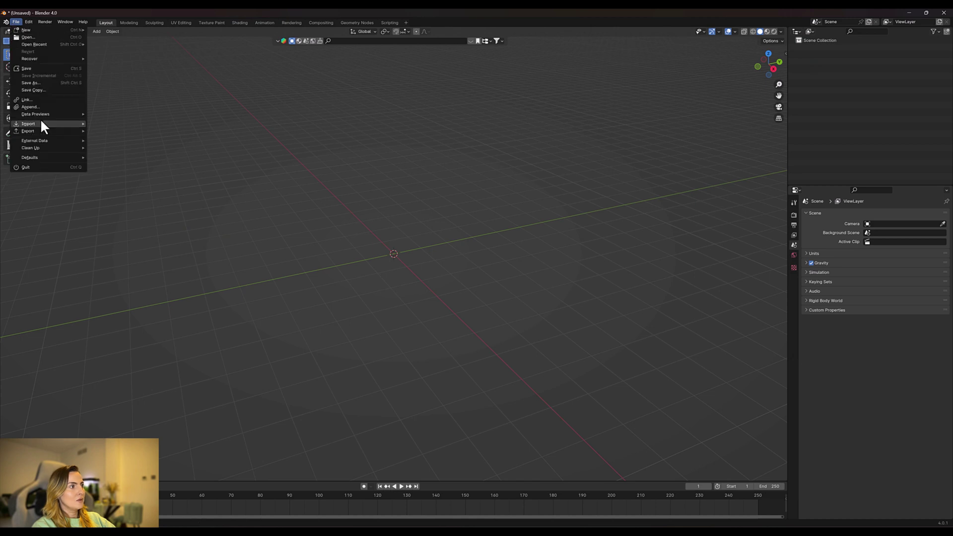
{"action": "mouse_move", "coordinate": [42, 123]}
{"action": "left_click", "coordinate": [132, 245]}
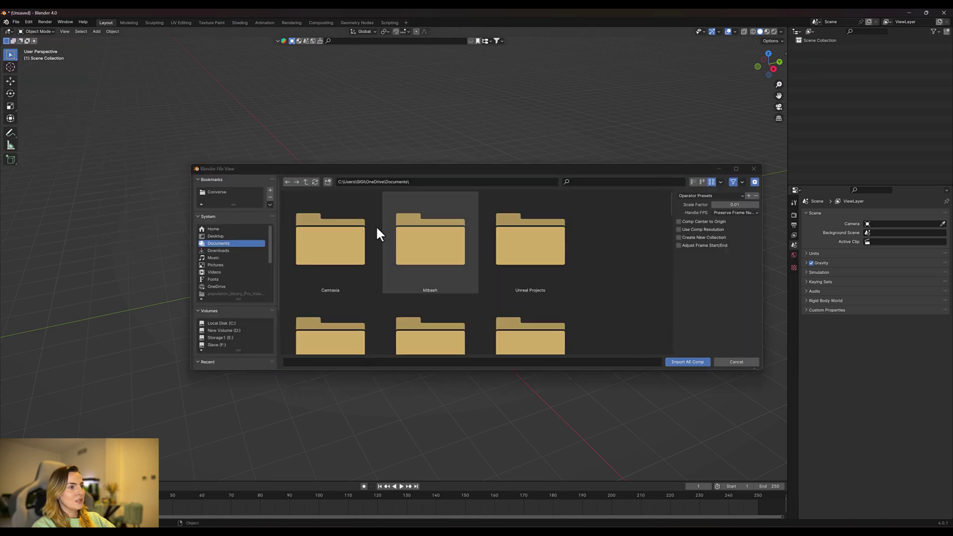
{"action": "scroll", "coordinate": [224, 336], "scroll_direction": "down", "scroll_amount": 2}
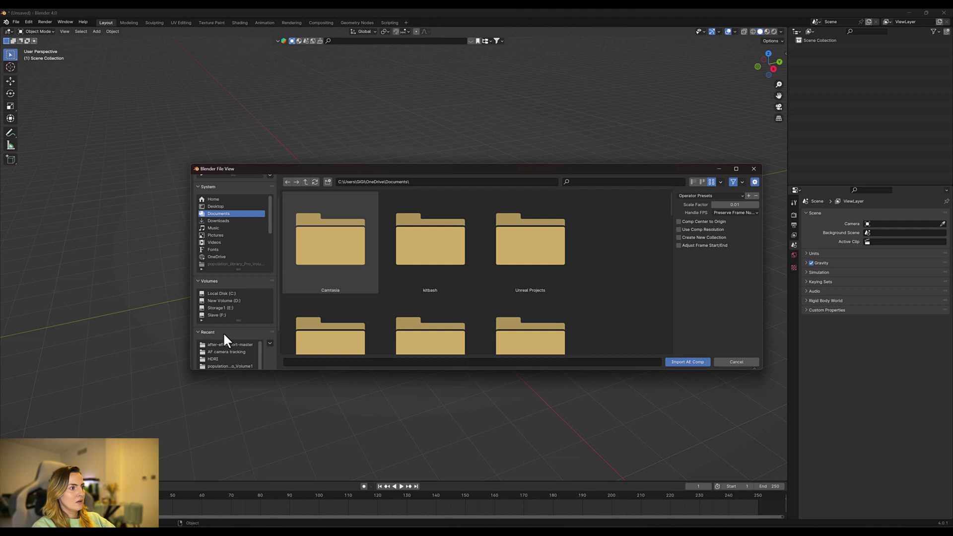
{"action": "left_click", "coordinate": [232, 351]}
{"action": "left_click", "coordinate": [335, 249]}
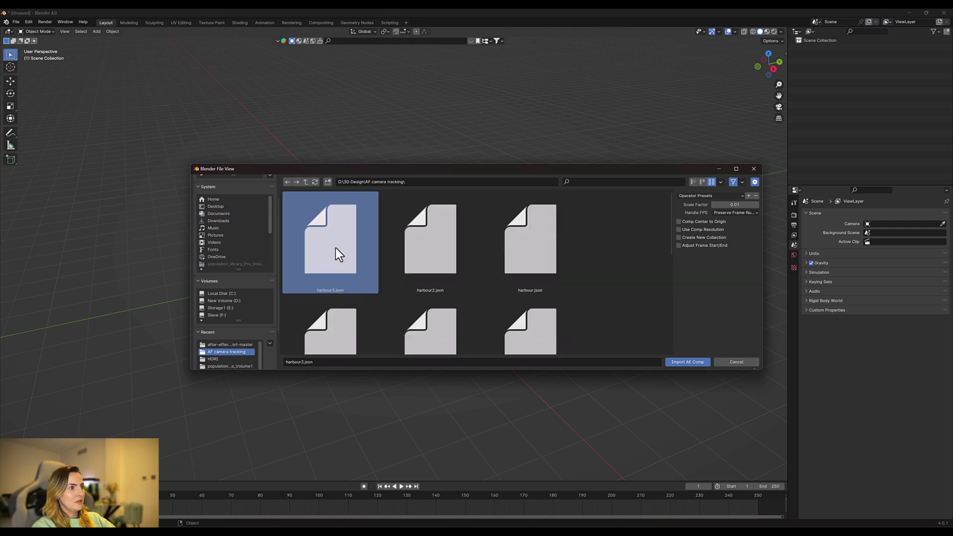
{"action": "left_click", "coordinate": [677, 363]}
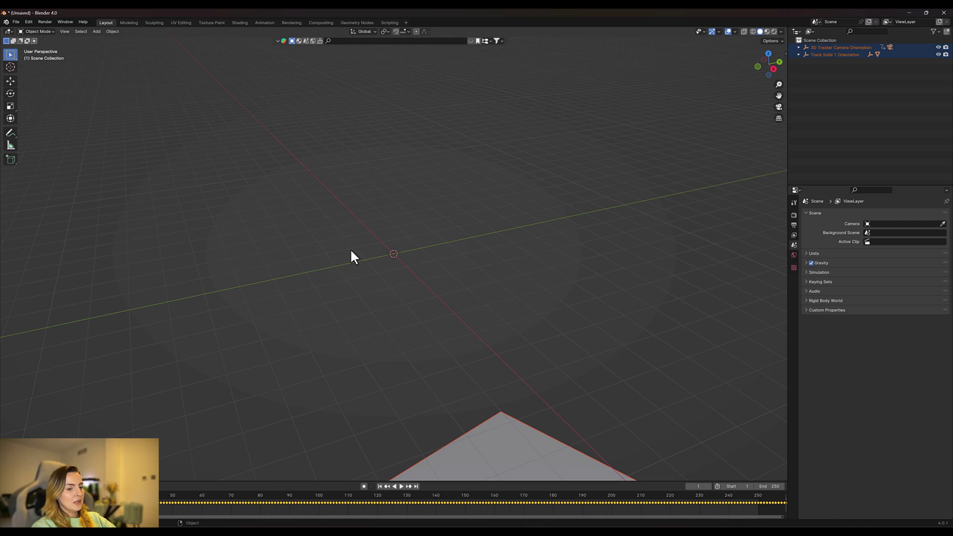
Look through the tracker camera and play the track, stopping at frame 52.
{"action": "key", "text": "KP_0"}
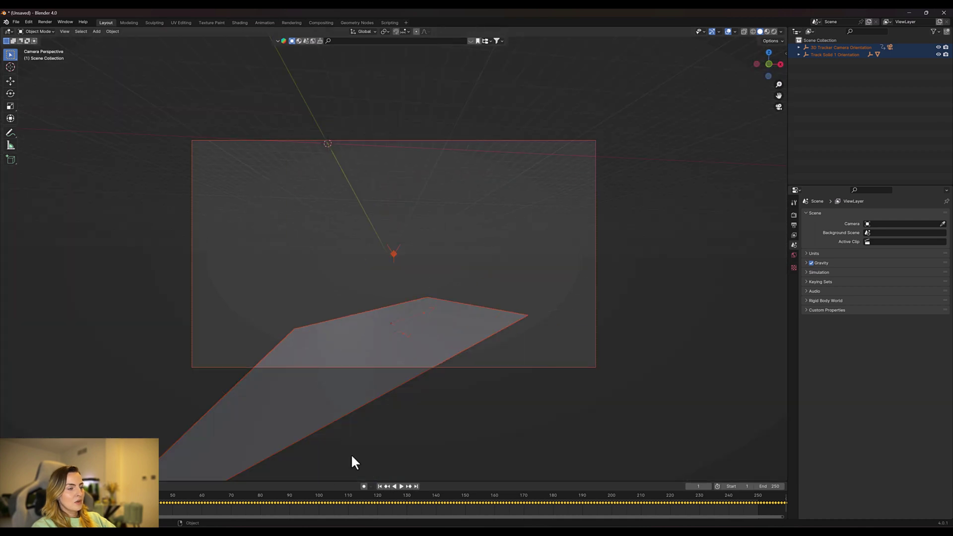
{"action": "left_click", "coordinate": [398, 485]}
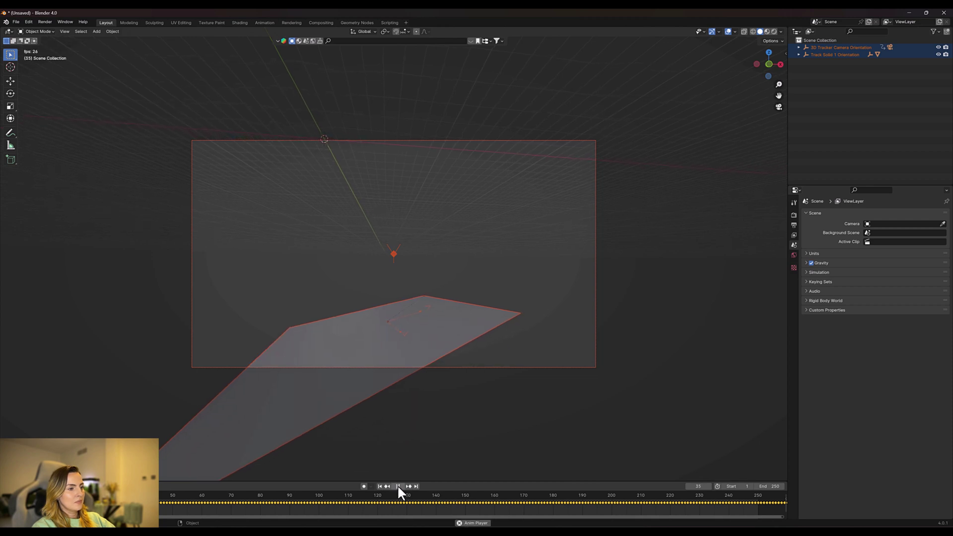
{"action": "left_click", "coordinate": [398, 486]}
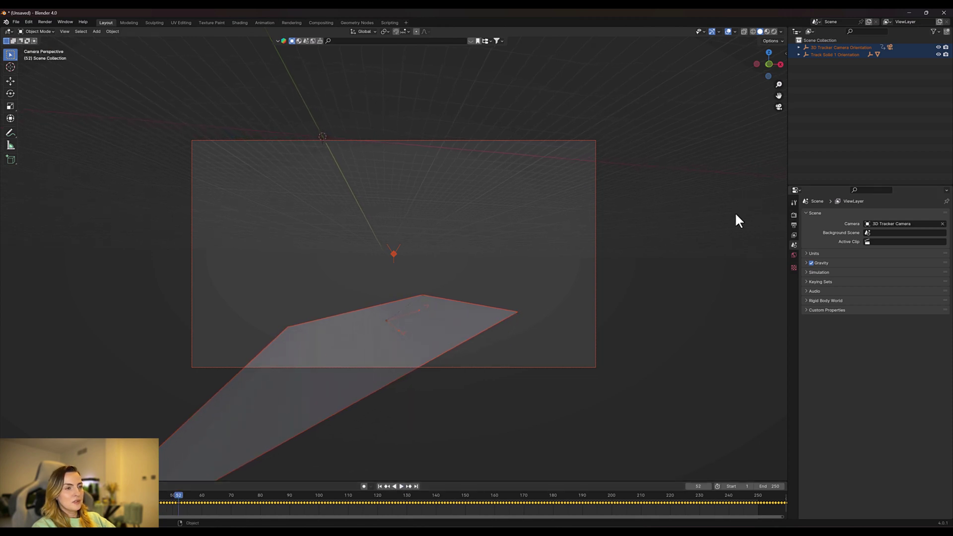
Switch the render engine to Cycles with GPU Compute.
{"action": "left_click", "coordinate": [793, 215]}
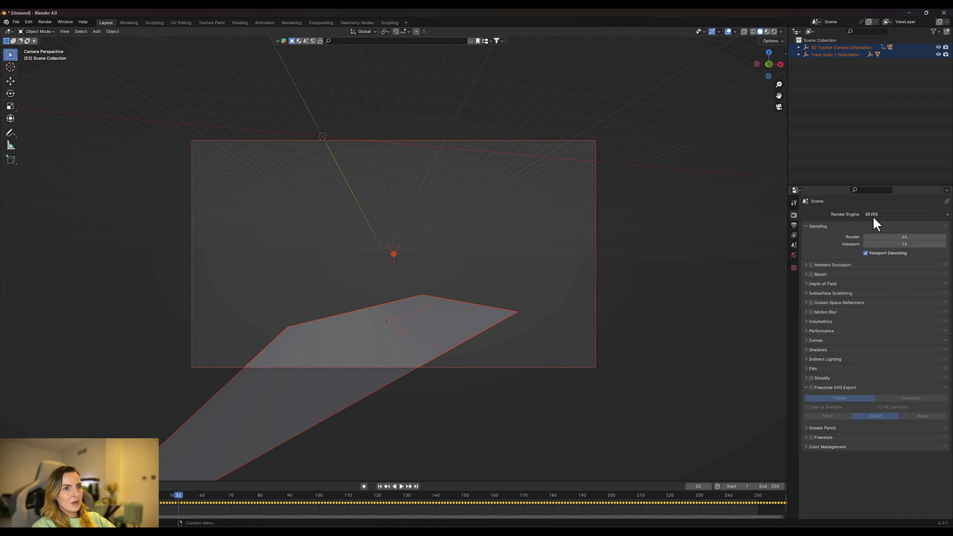
{"action": "left_click", "coordinate": [876, 215]}
{"action": "left_click", "coordinate": [873, 238]}
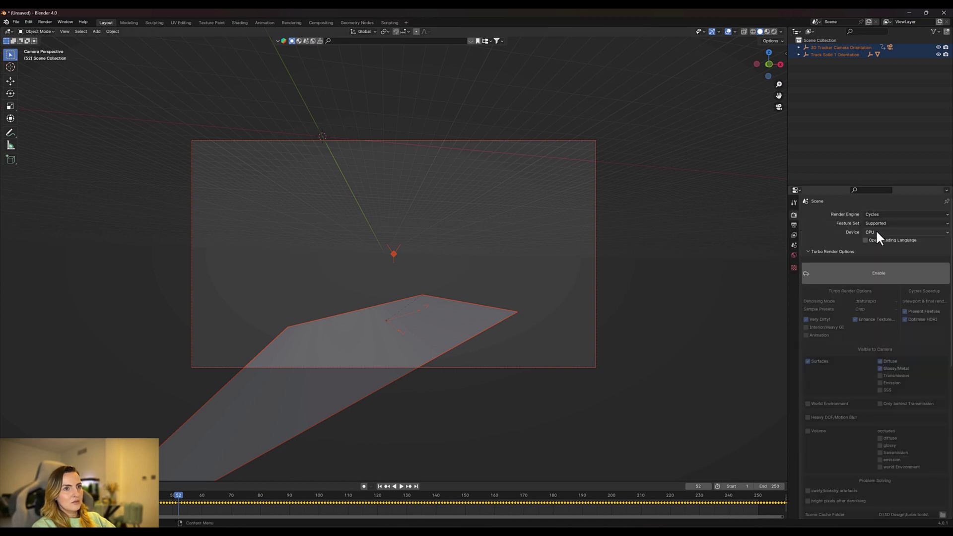
{"action": "left_click", "coordinate": [876, 231]}
{"action": "left_click", "coordinate": [875, 246]}
Set the output resolution to 1080 × 1920 px.
{"action": "left_click", "coordinate": [794, 225]}
{"action": "left_click", "coordinate": [868, 224]}
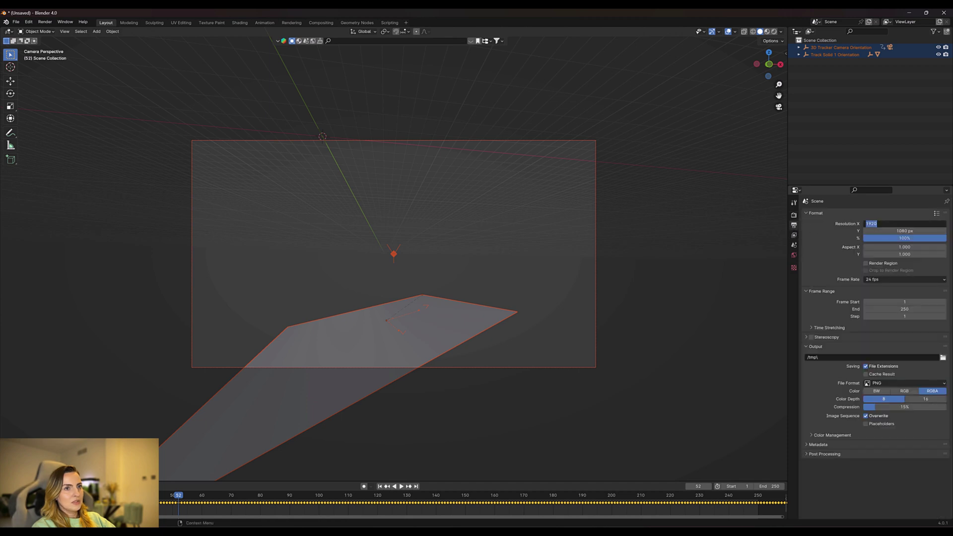
{"action": "type", "text": "1080"}
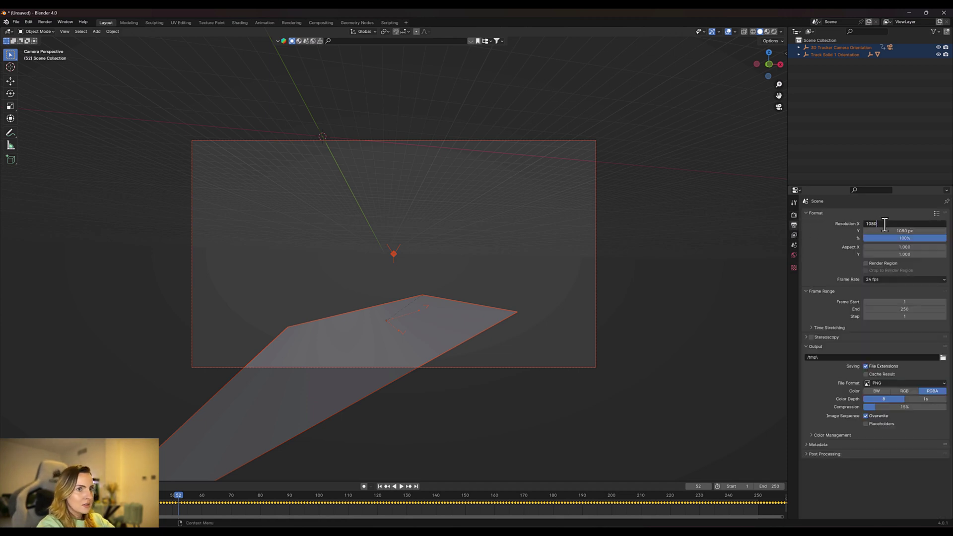
{"action": "key", "text": "Tab"}
{"action": "type", "text": "1"}
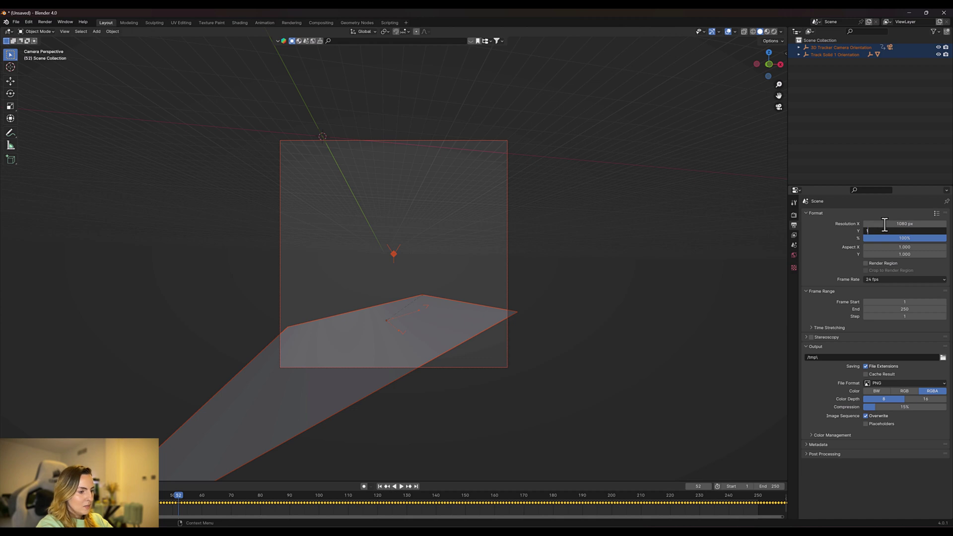
{"action": "type", "text": "920"}
{"action": "key", "text": "Return"}
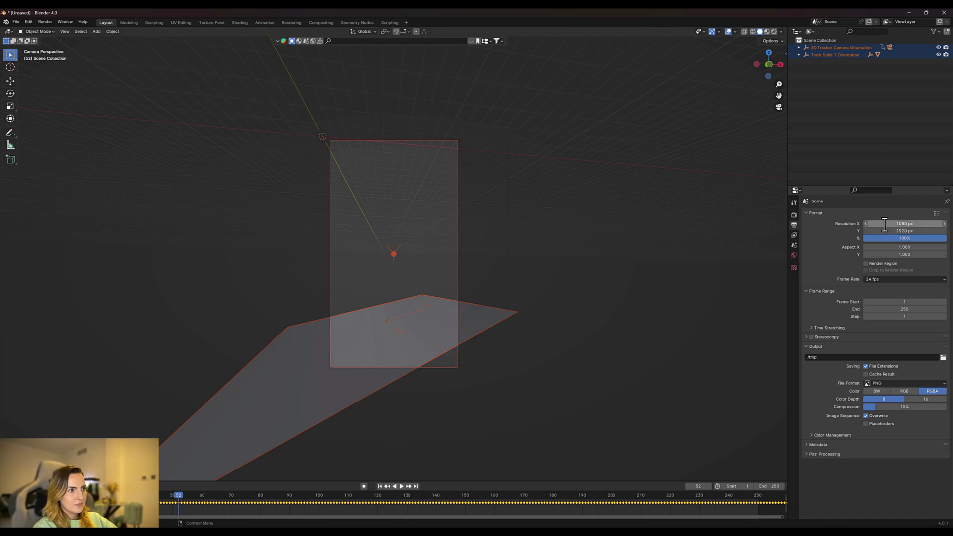
Select the tracker camera and add a Movie Clip background image.
{"action": "left_click", "coordinate": [436, 139]}
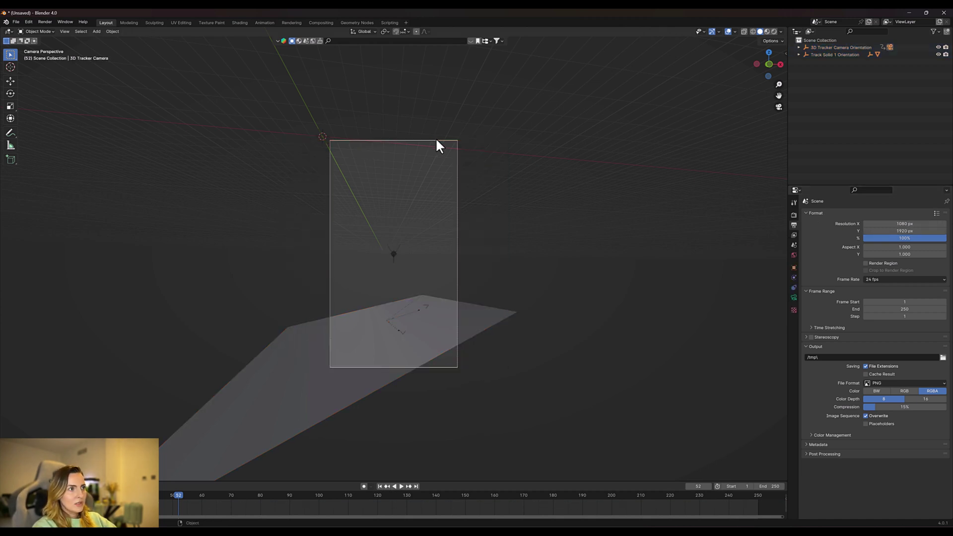
{"action": "left_click", "coordinate": [437, 141]}
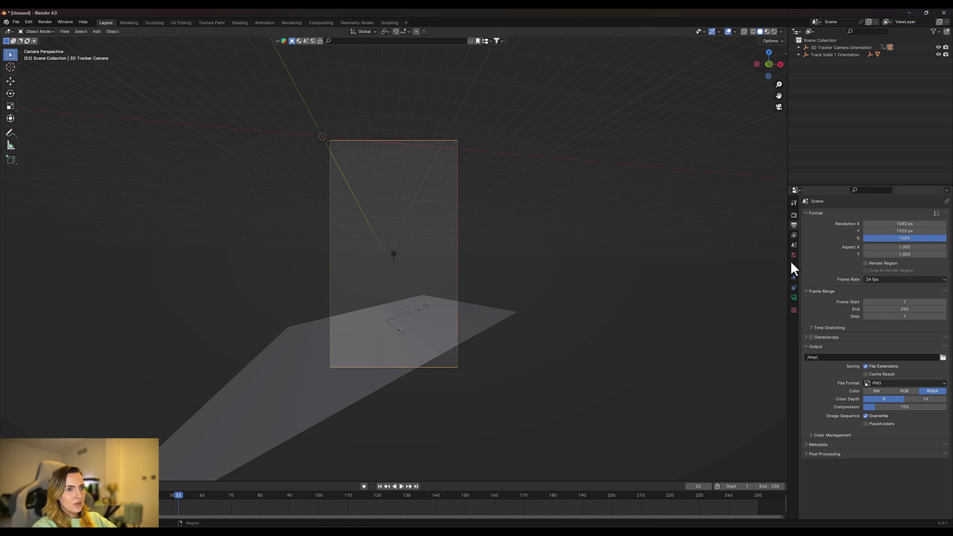
{"action": "left_click", "coordinate": [794, 298]}
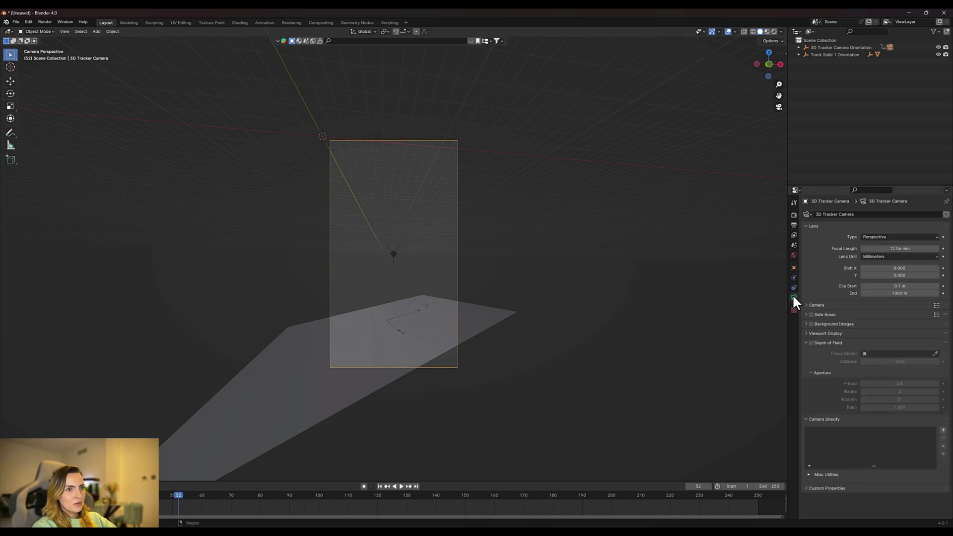
{"action": "left_click", "coordinate": [812, 324]}
{"action": "left_click", "coordinate": [805, 324]}
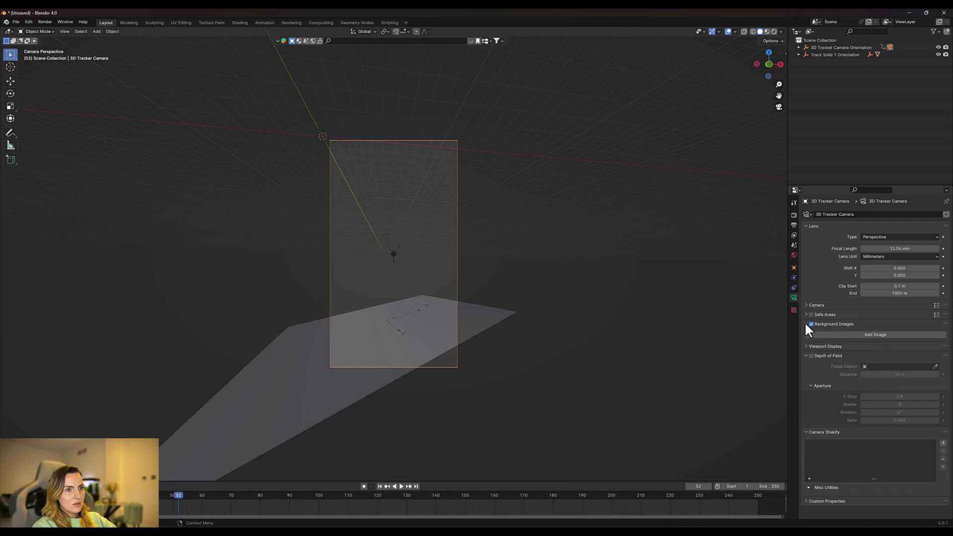
{"action": "left_click", "coordinate": [866, 334]}
{"action": "left_click", "coordinate": [917, 354]}
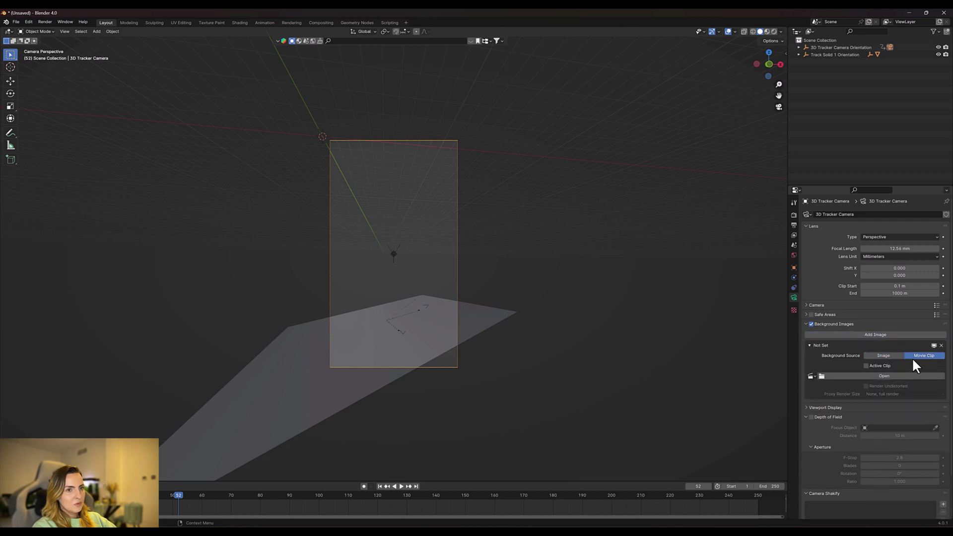
Load harbour.mp4 from AF camera tracking as the background at opacity 1.
{"action": "left_click", "coordinate": [883, 375]}
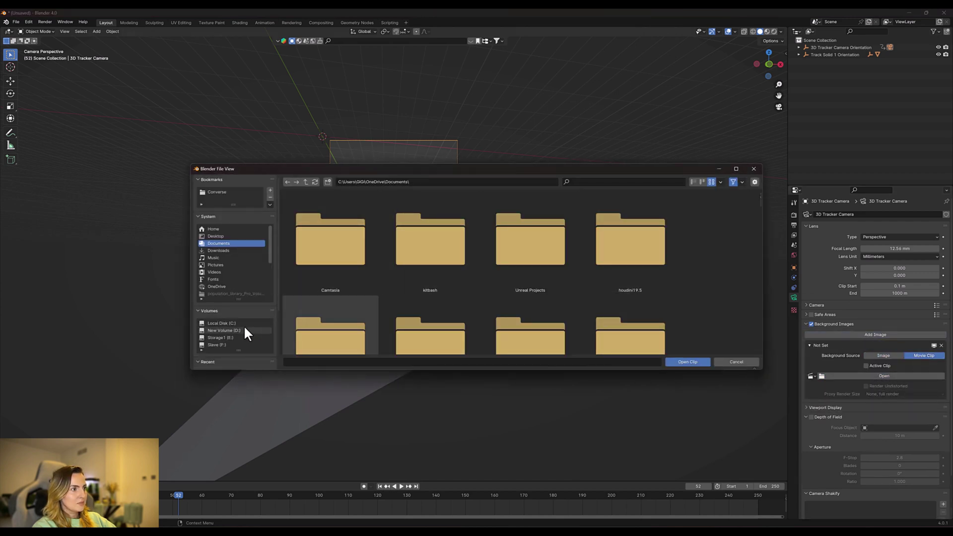
{"action": "scroll", "coordinate": [220, 325], "scroll_direction": "down", "scroll_amount": 2}
{"action": "left_click", "coordinate": [229, 343]}
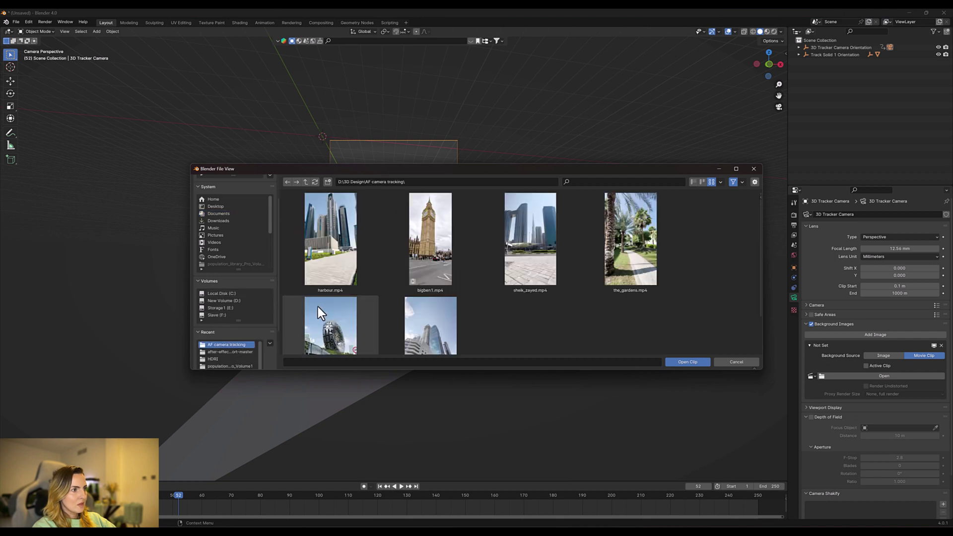
{"action": "double_click", "coordinate": [328, 243]}
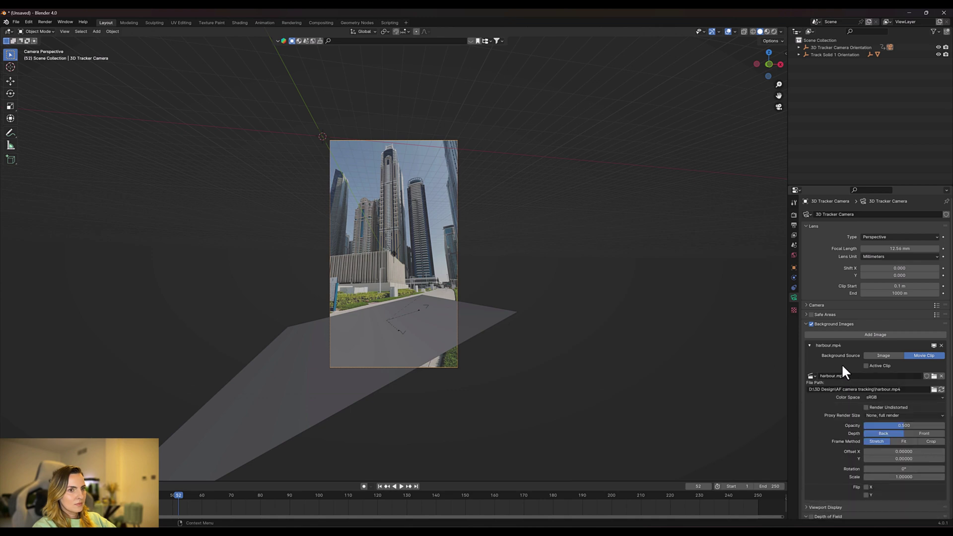
{"action": "left_click_drag", "start_coordinate": [869, 425], "coordinate": [943, 426]}
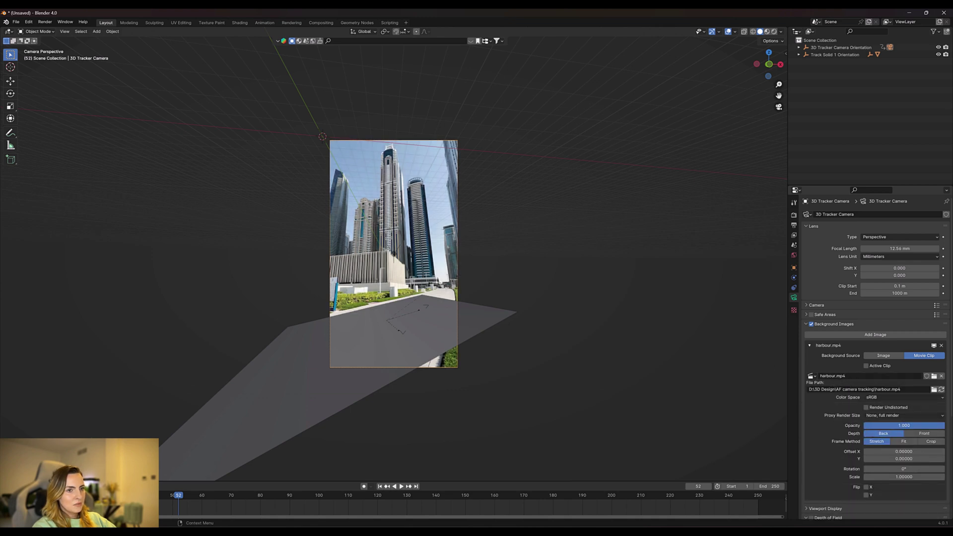
In Render Properties > Color Management, set View Transform to Standard.
{"action": "left_click", "coordinate": [793, 217]}
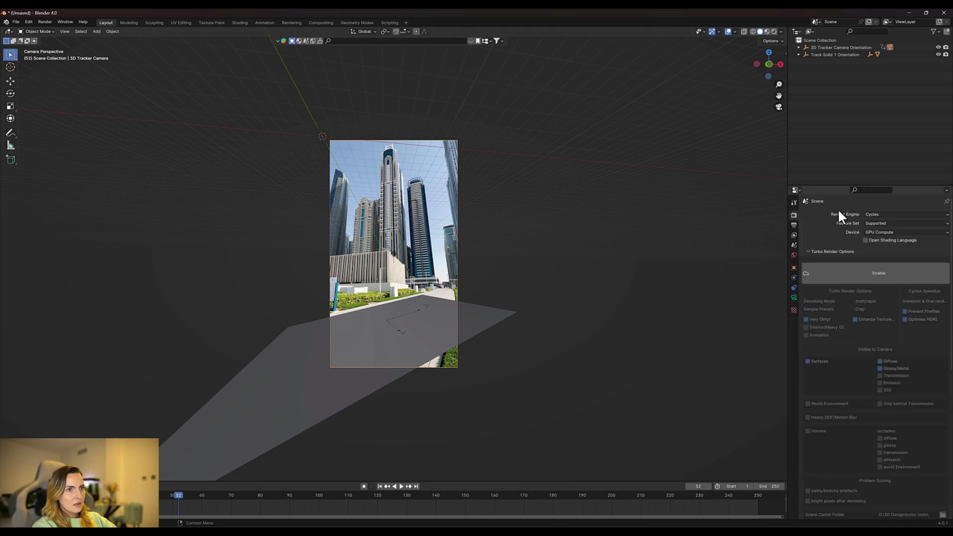
{"action": "scroll", "coordinate": [821, 342], "scroll_direction": "down", "scroll_amount": 5}
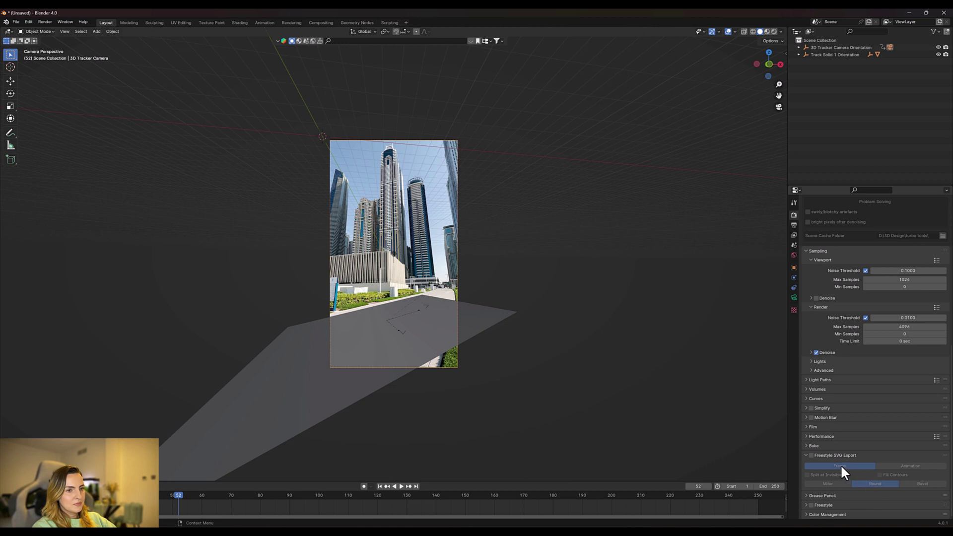
{"action": "left_click", "coordinate": [827, 511]}
{"action": "scroll", "coordinate": [834, 504], "scroll_direction": "down", "scroll_amount": 3}
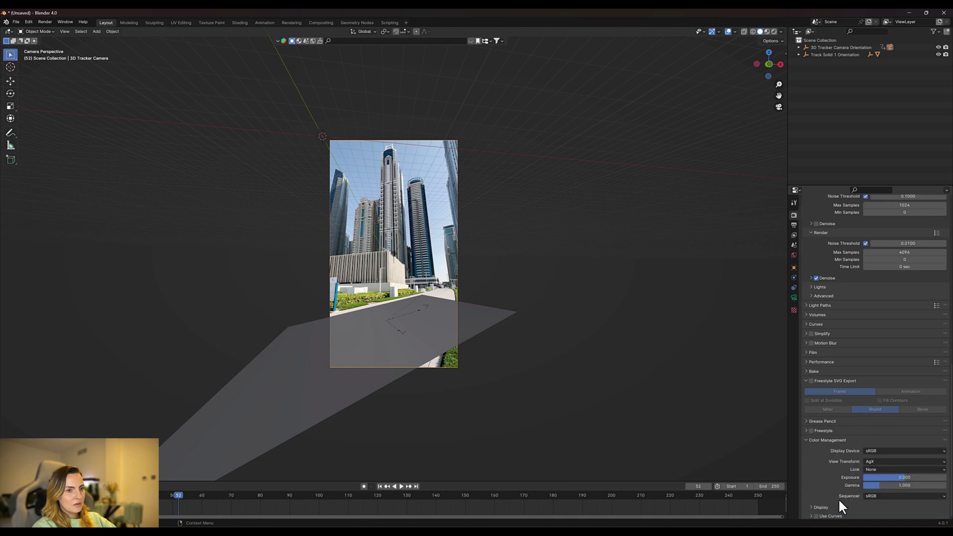
{"action": "left_click", "coordinate": [871, 461]}
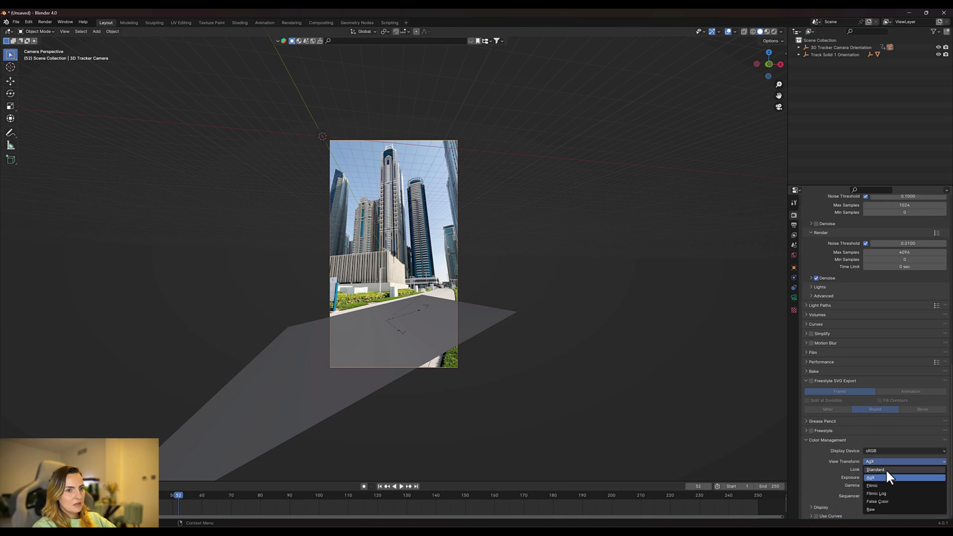
{"action": "left_click", "coordinate": [887, 469]}
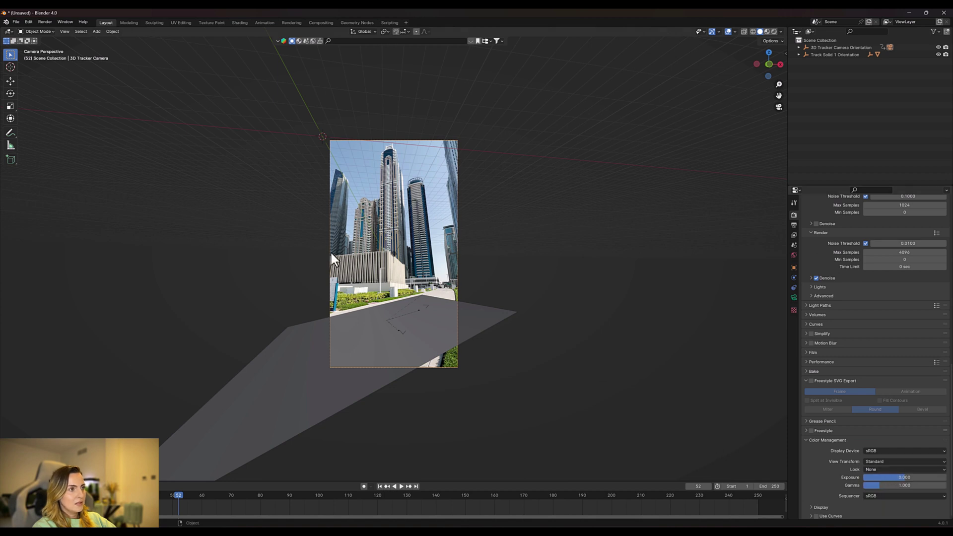
{"action": "scroll", "coordinate": [330, 254], "scroll_direction": "up", "scroll_amount": 2}
{"action": "scroll", "coordinate": [328, 257], "scroll_direction": "up", "scroll_amount": 1}
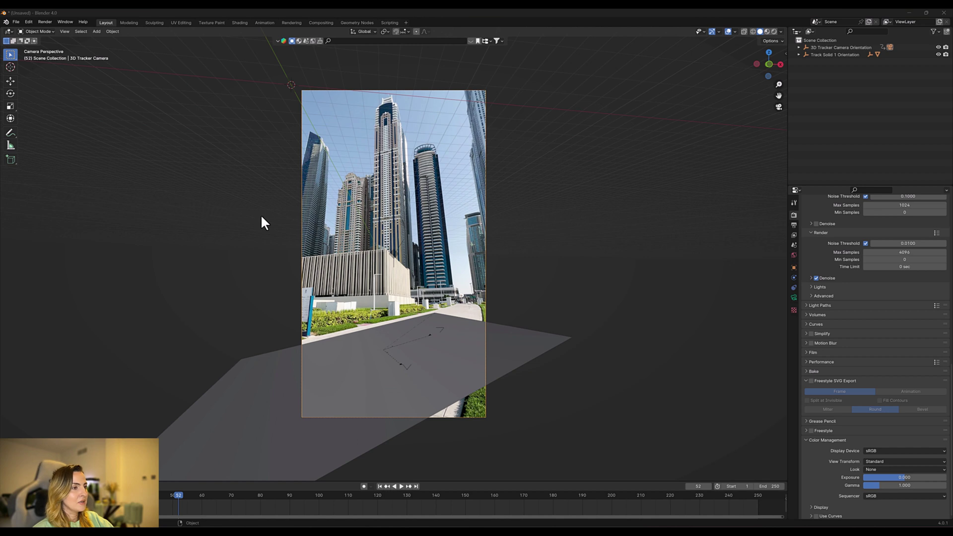
Enable Shadow Catcher on Track Solid 1 and switch the viewport to Rendered shading.
{"action": "left_click", "coordinate": [348, 355]}
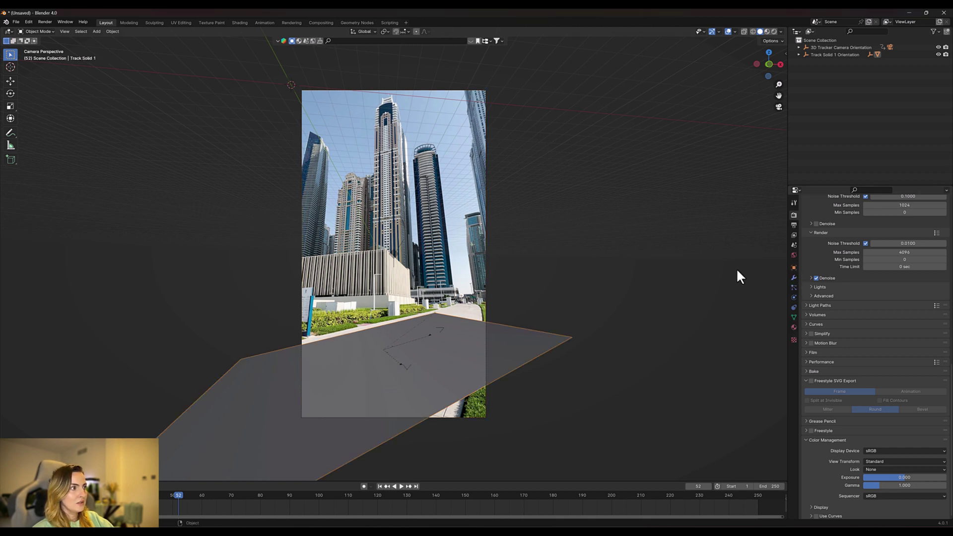
{"action": "left_click", "coordinate": [794, 268]}
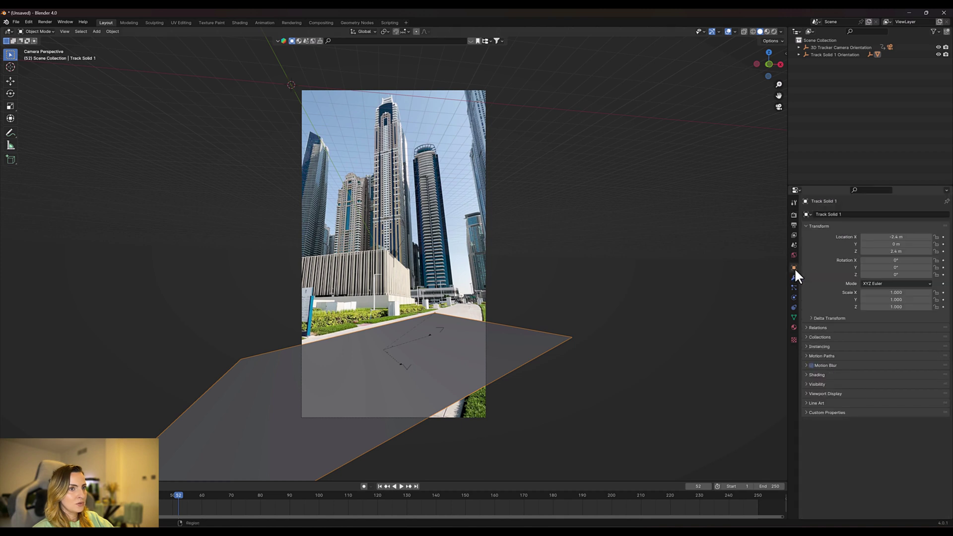
{"action": "left_click", "coordinate": [815, 383]}
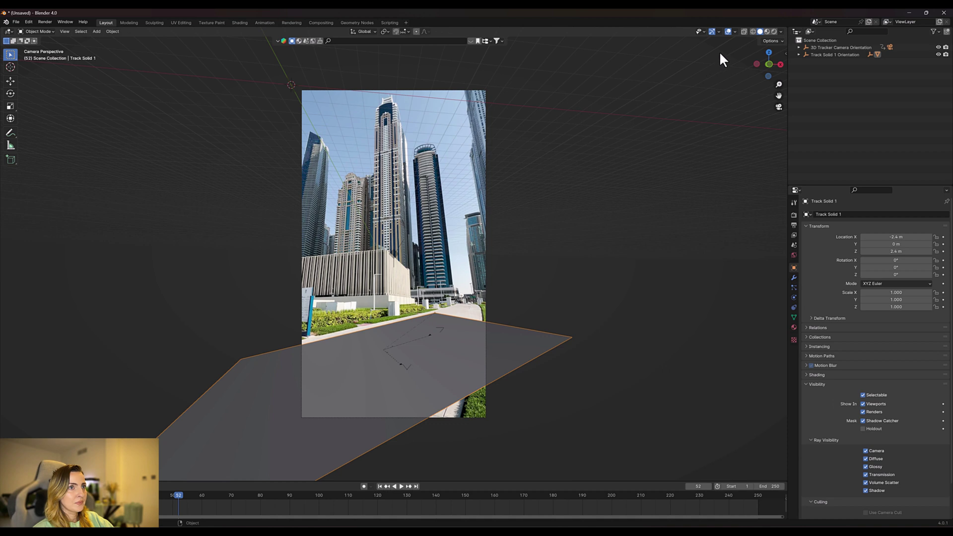
{"action": "left_click", "coordinate": [774, 31]}
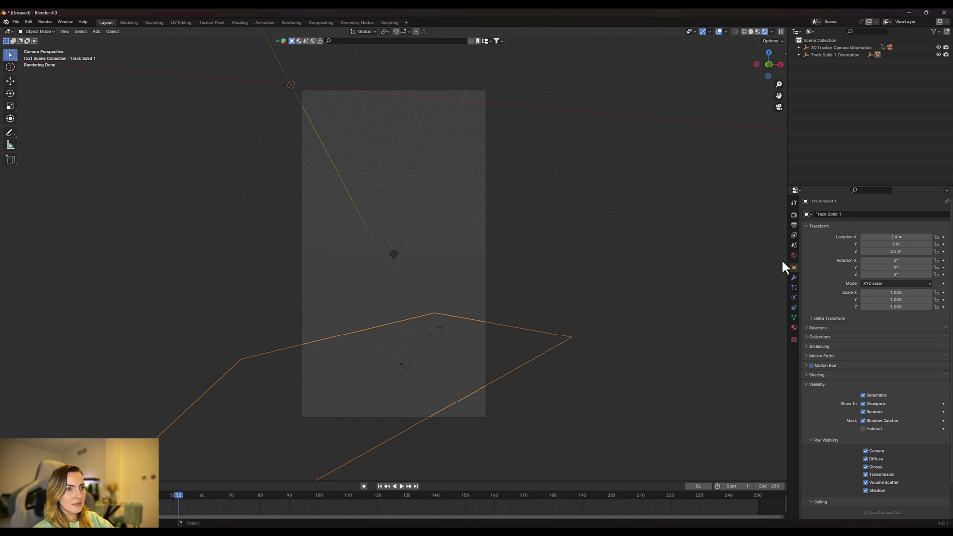
Tick Transparent under Render Properties > Film.
{"action": "left_click", "coordinate": [794, 215]}
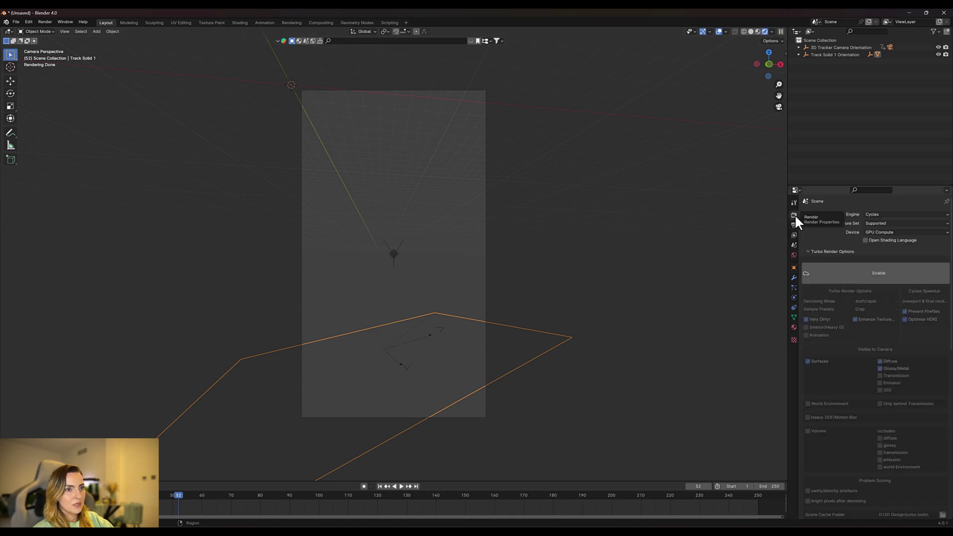
{"action": "scroll", "coordinate": [841, 352], "scroll_direction": "down", "scroll_amount": 3}
{"action": "scroll", "coordinate": [834, 350], "scroll_direction": "down", "scroll_amount": 8}
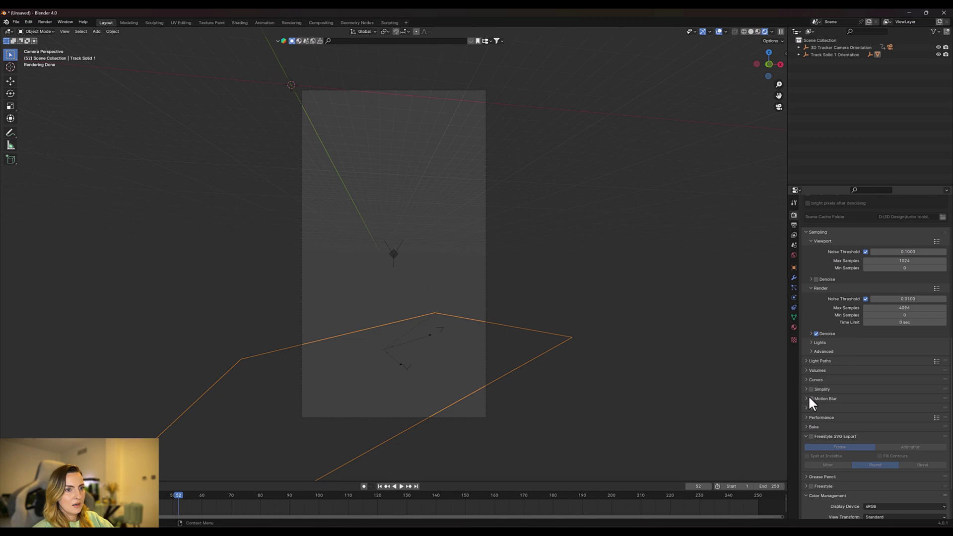
{"action": "left_click", "coordinate": [808, 408]}
{"action": "left_click", "coordinate": [817, 460]}
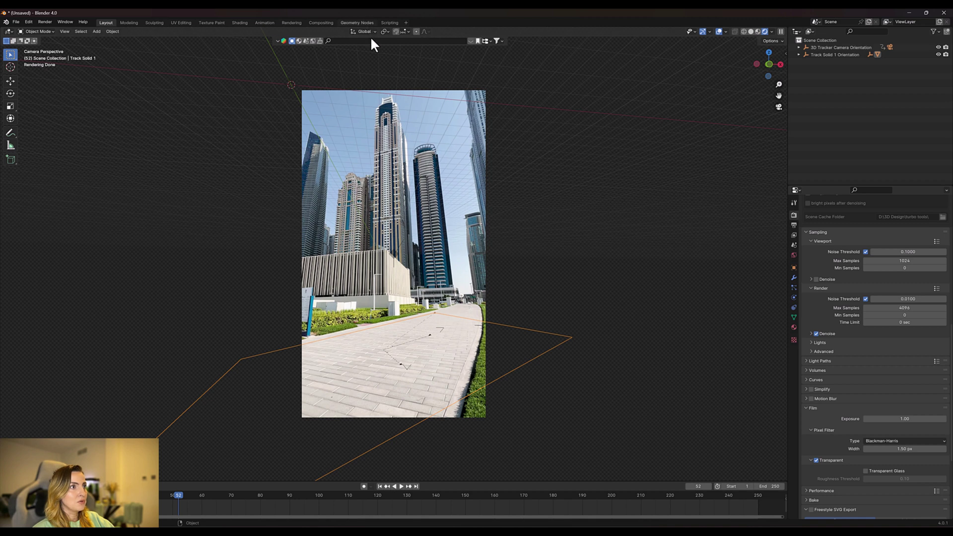
Drag the War robot from the BlenderKit asset bar onto the walkway in camera view.
{"action": "left_click", "coordinate": [470, 41]}
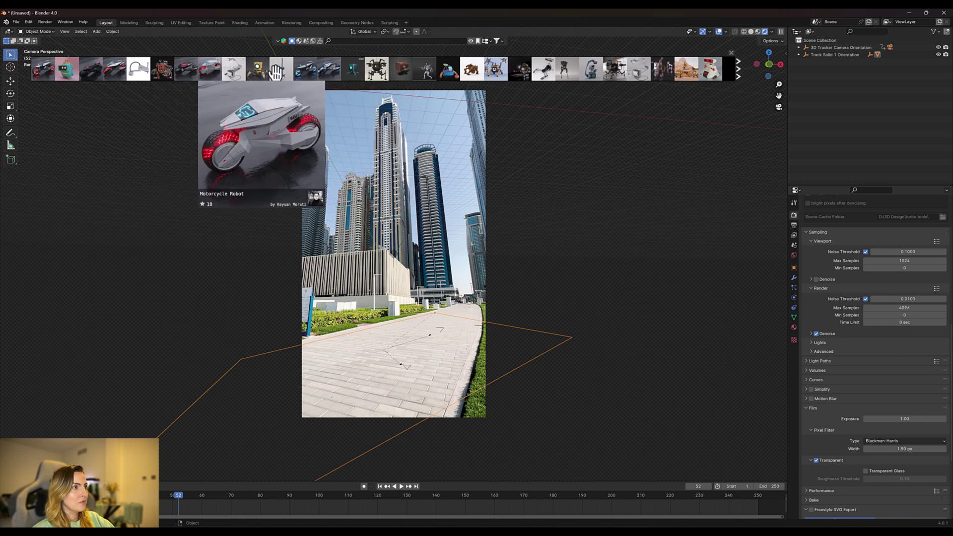
{"action": "mouse_move", "coordinate": [380, 71]}
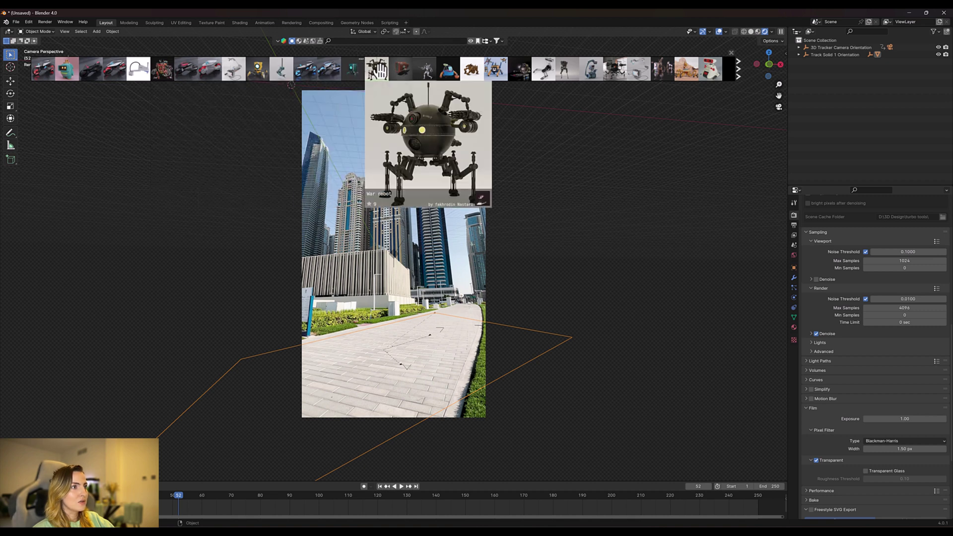
{"action": "left_click_drag", "start_coordinate": [380, 71], "coordinate": [414, 376]}
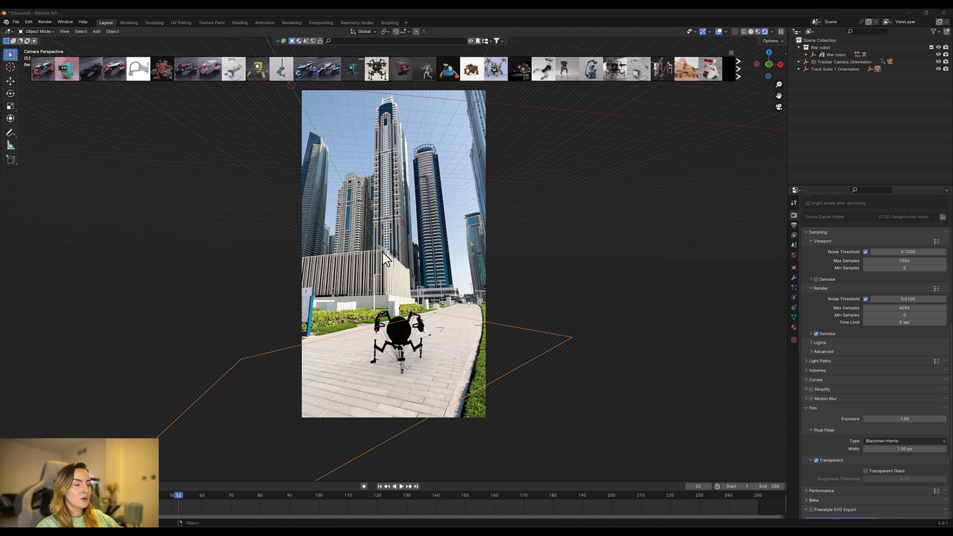
{"action": "scroll", "coordinate": [572, 279], "scroll_direction": "up", "scroll_amount": 2}
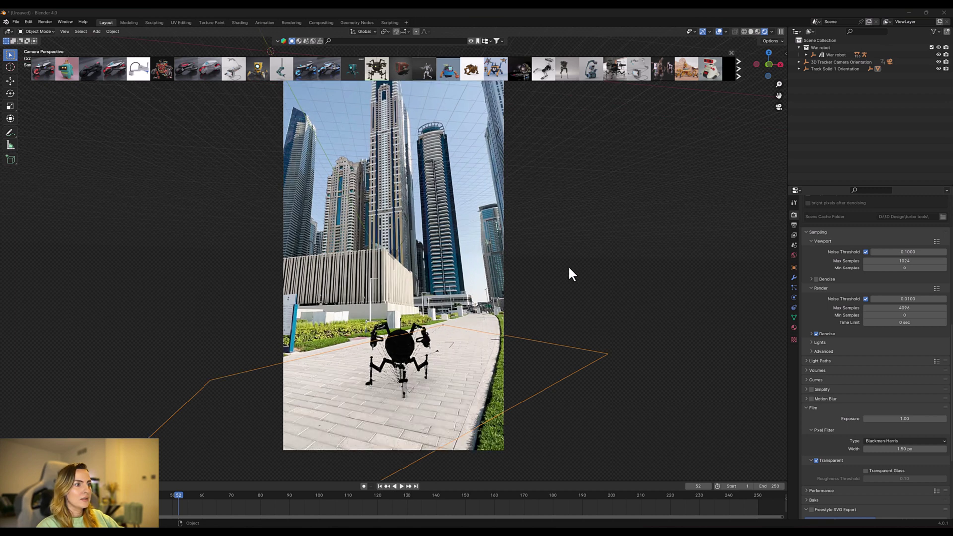
{"action": "left_click_drag", "start_coordinate": [780, 94], "coordinate": [780, 45]}
{"action": "scroll", "coordinate": [619, 223], "scroll_direction": "up", "scroll_amount": 3}
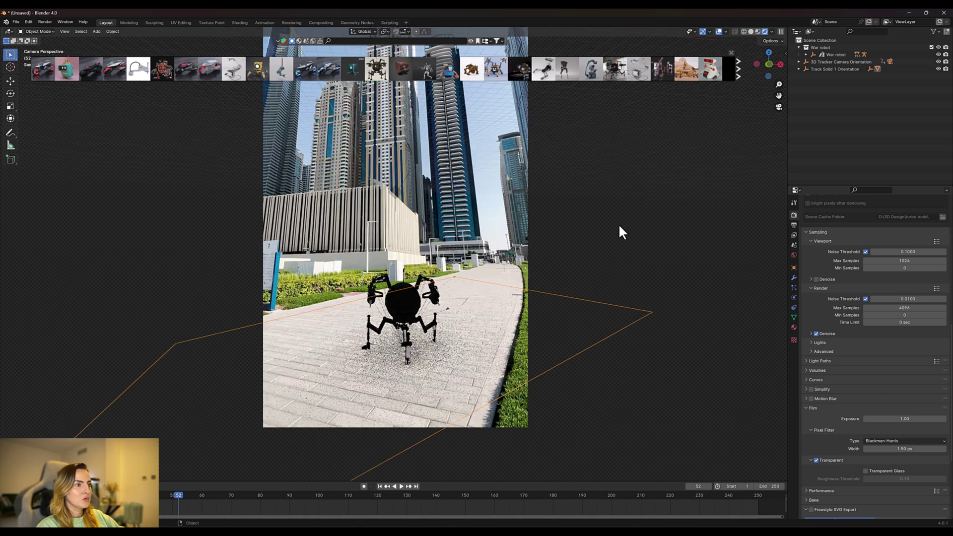
{"action": "scroll", "coordinate": [618, 224], "scroll_direction": "up", "scroll_amount": 1}
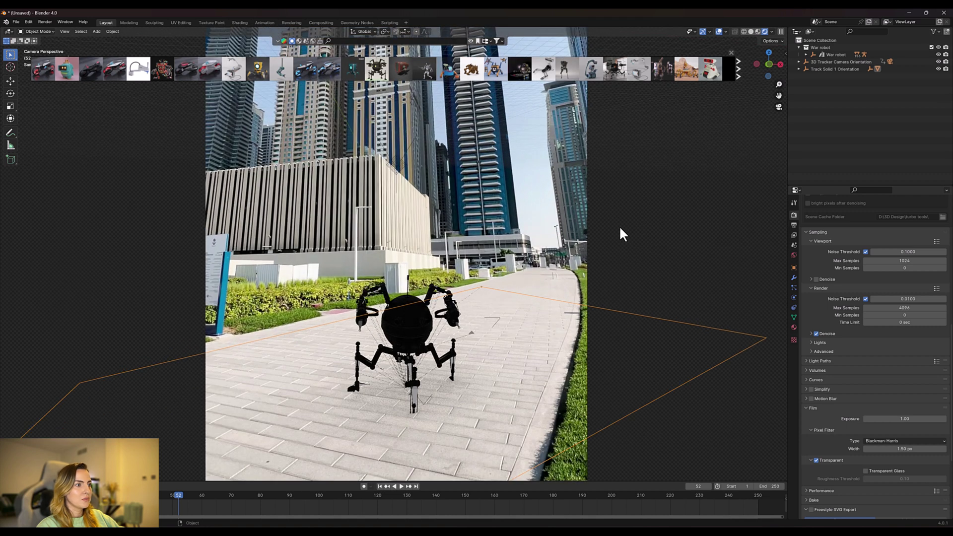
Apply the Wild lake during daytime HDRI from BlenderKit at 4096 resolution.
{"action": "left_click", "coordinate": [312, 40]}
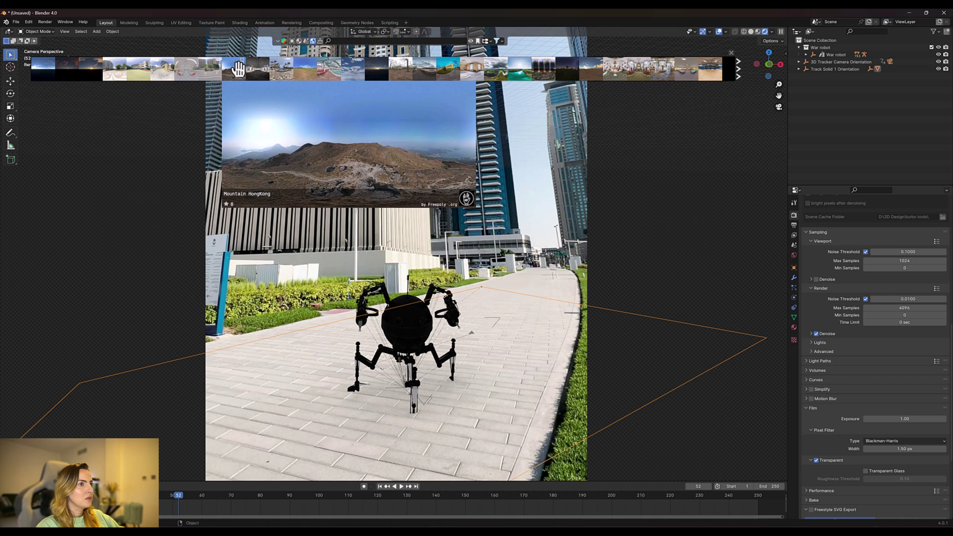
{"action": "left_click", "coordinate": [530, 74]}
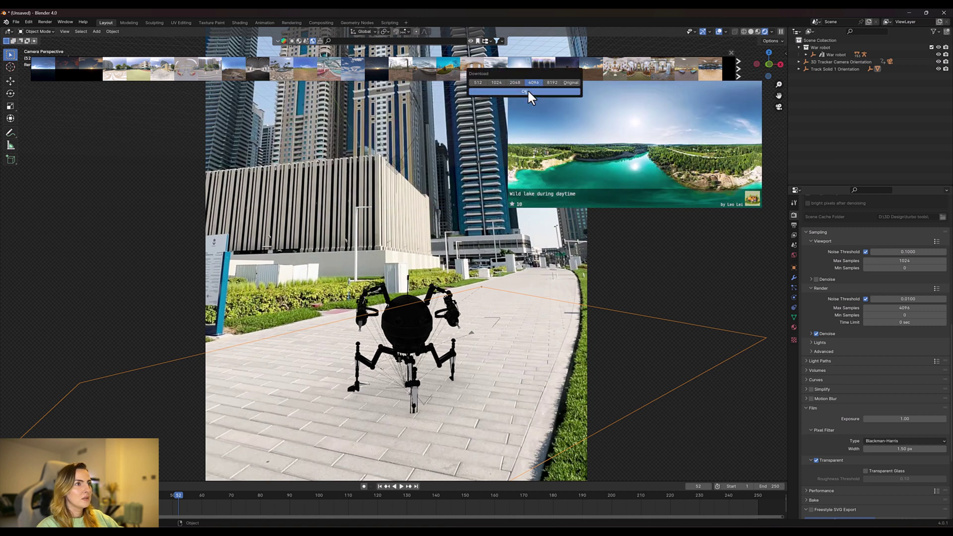
{"action": "left_click", "coordinate": [526, 92]}
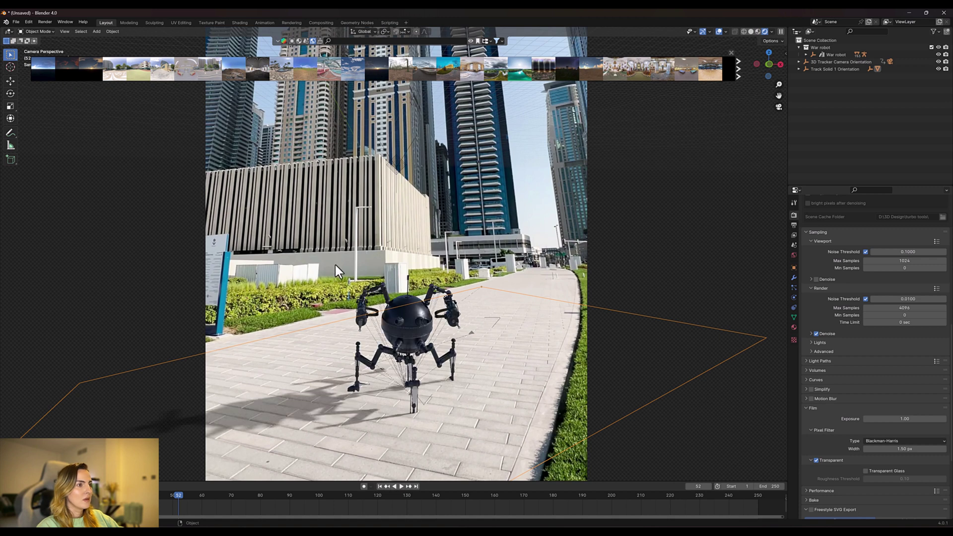
{"action": "scroll", "coordinate": [335, 264], "scroll_direction": "down", "scroll_amount": 3}
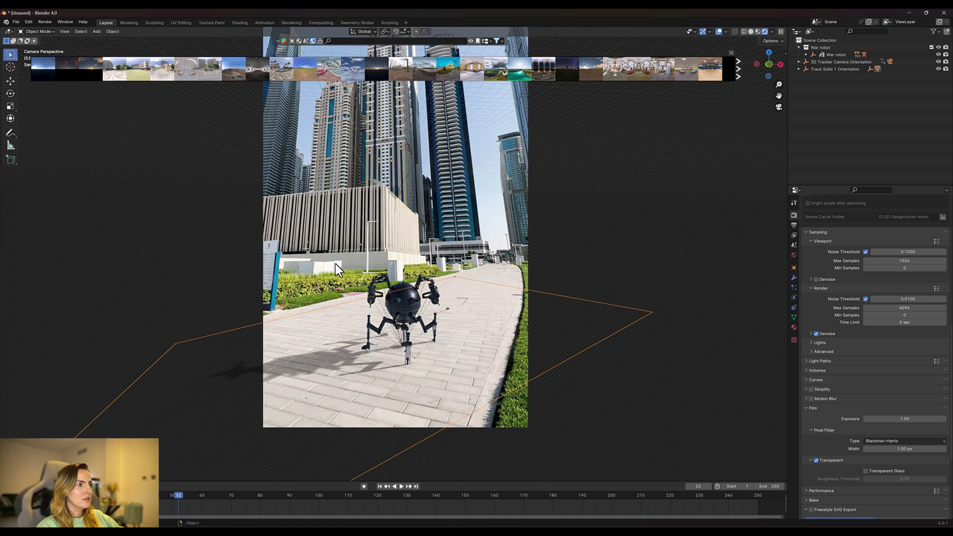
{"action": "scroll", "coordinate": [335, 263], "scroll_direction": "up", "scroll_amount": 1}
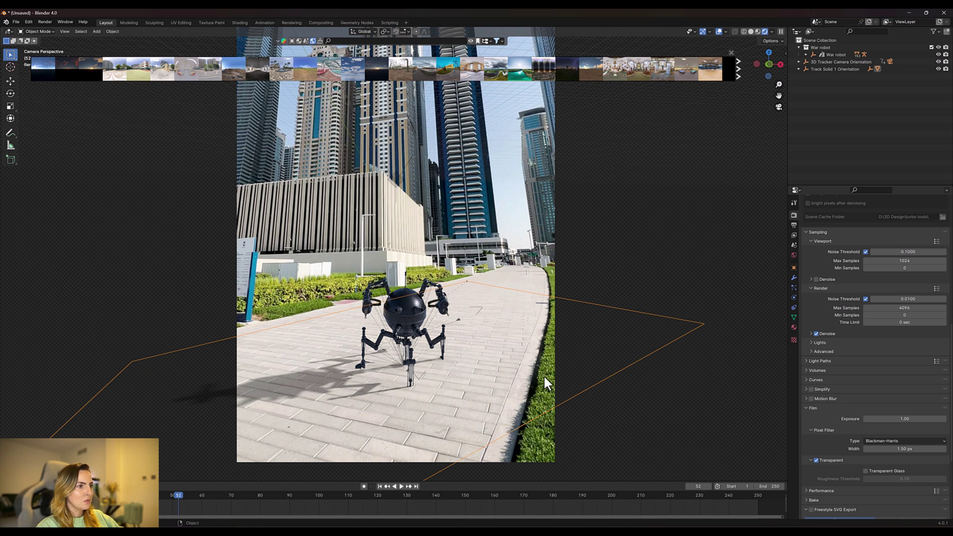
In the Shading workspace, preview Rendered and show the World node tree's Mapping node.
{"action": "left_click", "coordinate": [240, 23]}
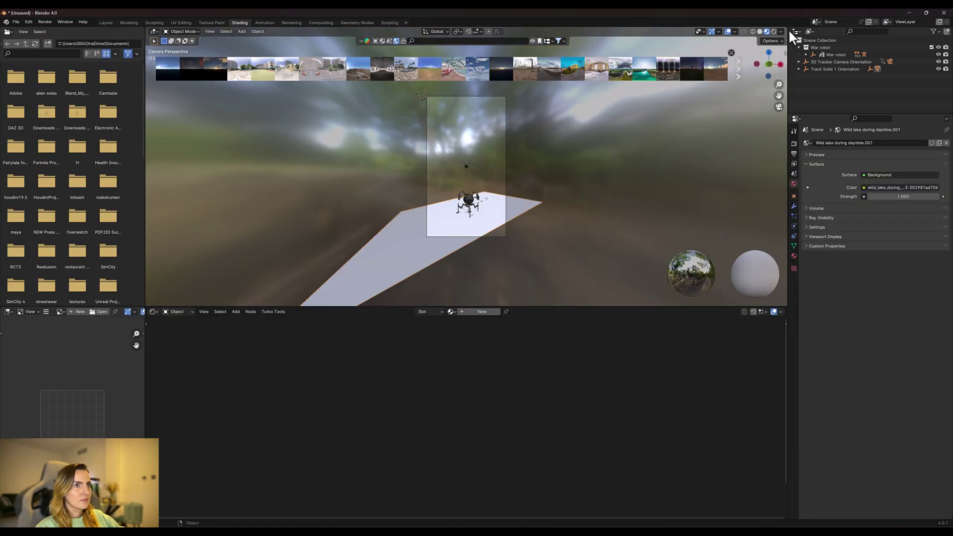
{"action": "left_click", "coordinate": [773, 31]}
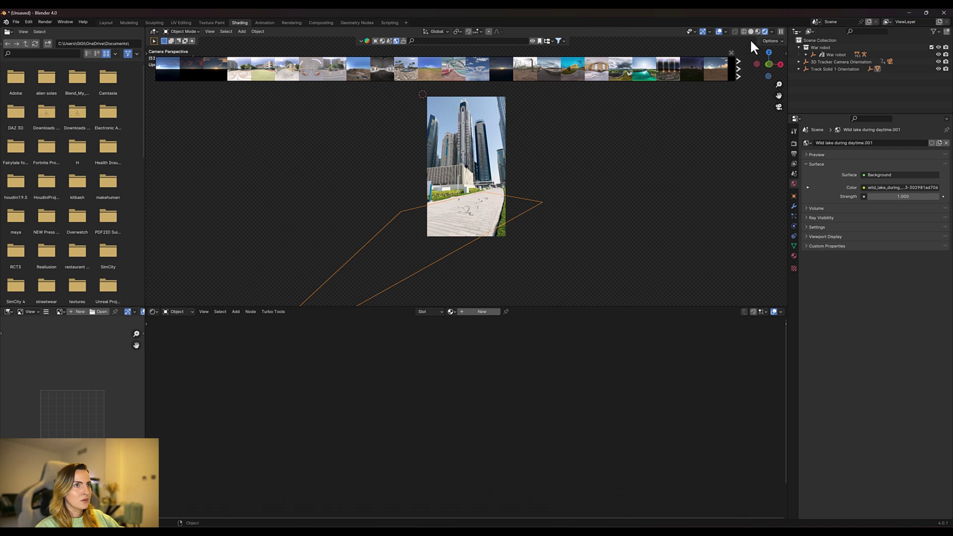
{"action": "scroll", "coordinate": [397, 204], "scroll_direction": "up", "scroll_amount": 4}
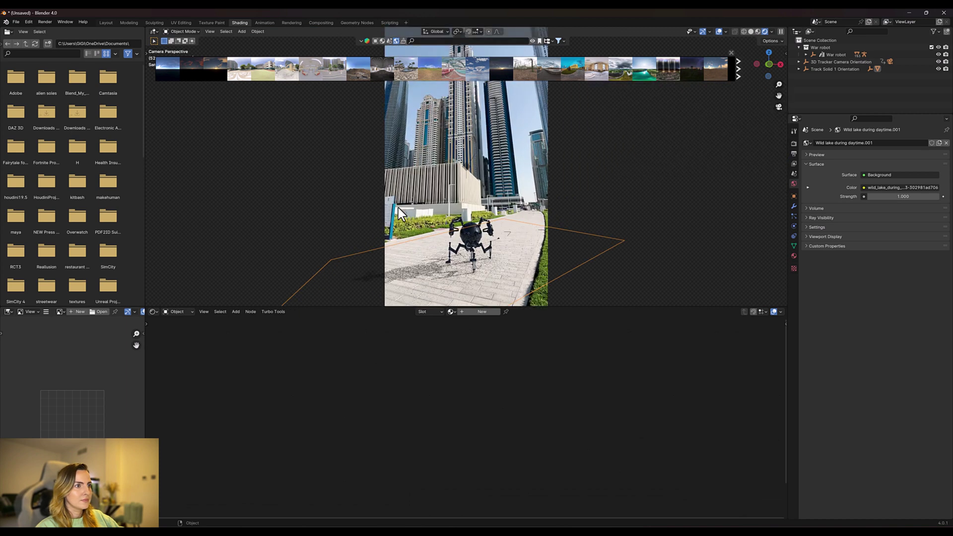
{"action": "left_click", "coordinate": [178, 312]}
{"action": "left_click", "coordinate": [185, 337]}
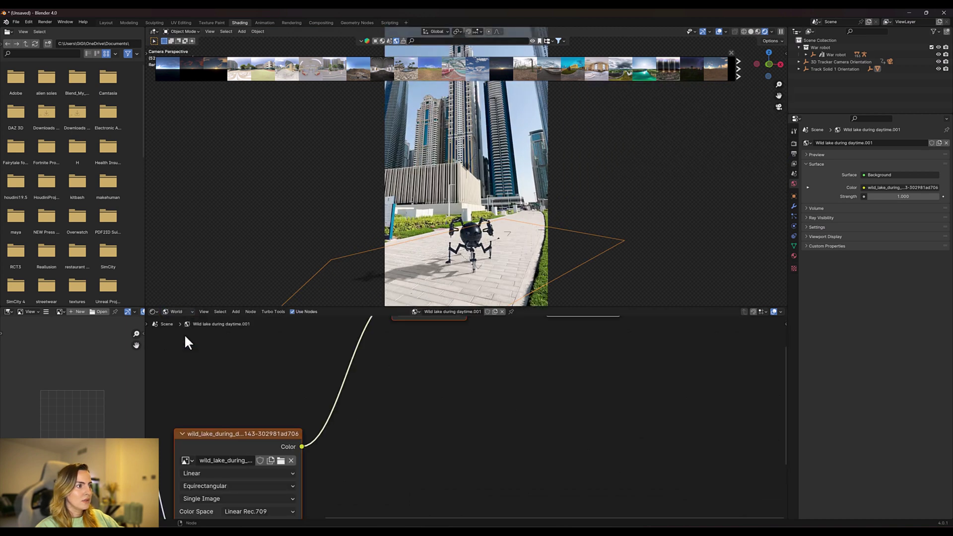
{"action": "key", "text": "Home"}
{"action": "middle_click_drag", "start_coordinate": [308, 390], "coordinate": [385, 342]}
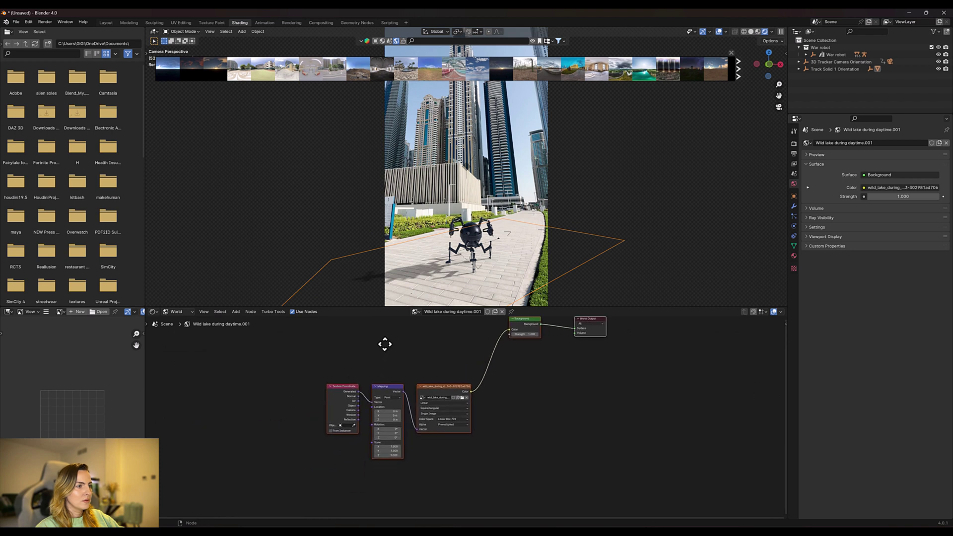
{"action": "scroll", "coordinate": [372, 367], "scroll_direction": "up", "scroll_amount": 3}
{"action": "middle_click_drag", "start_coordinate": [367, 377], "coordinate": [436, 464]}
{"action": "scroll", "coordinate": [391, 451], "scroll_direction": "up", "scroll_amount": 3}
Rotate the HDRI on Z via the Mapping node, trying 45°, 43°, 40°, settling on 38°.
{"action": "left_click", "coordinate": [357, 431]}
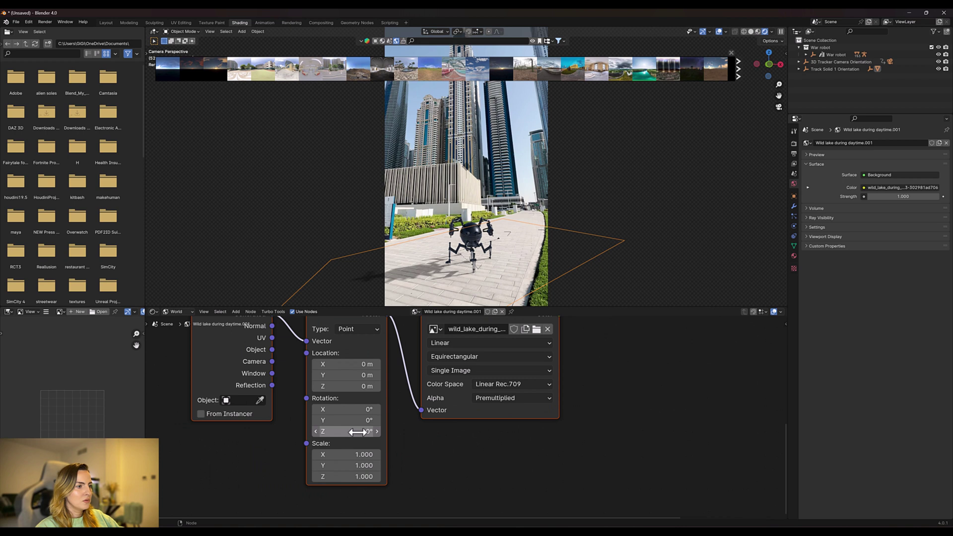
{"action": "type", "text": "90"}
{"action": "type", "text": "d"}
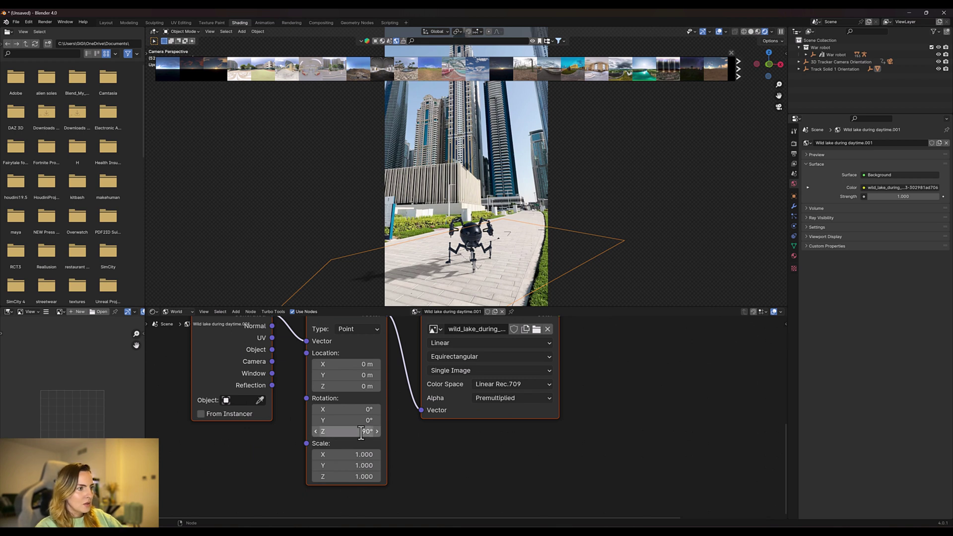
{"action": "key", "text": "ctrl+a"}
{"action": "type", "text": "45"}
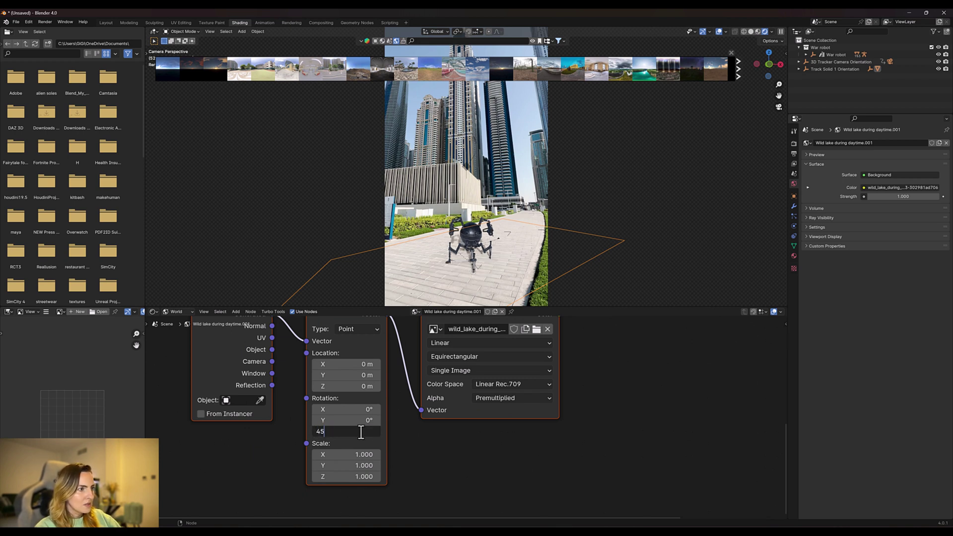
{"action": "key", "text": "Return"}
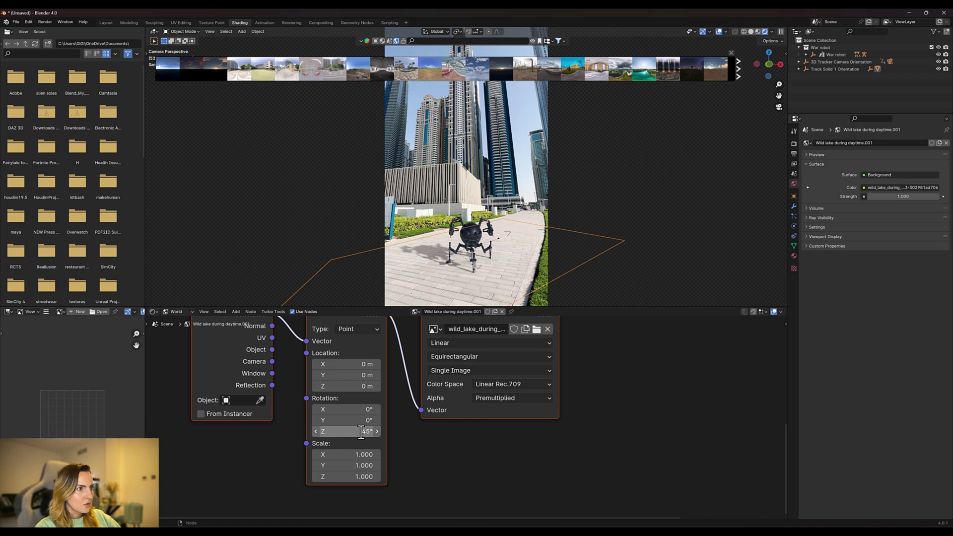
{"action": "left_click", "coordinate": [346, 432]}
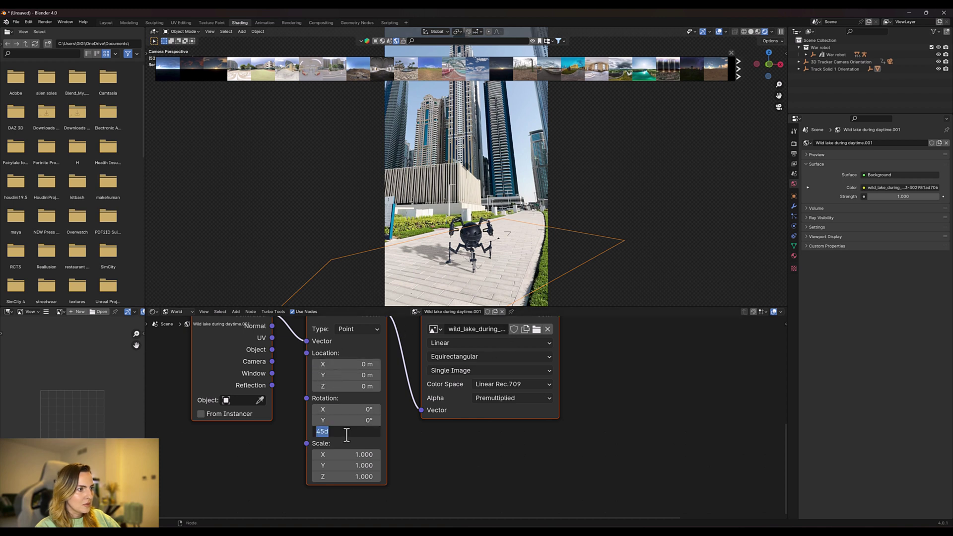
{"action": "type", "text": "43"}
{"action": "key", "text": "Return"}
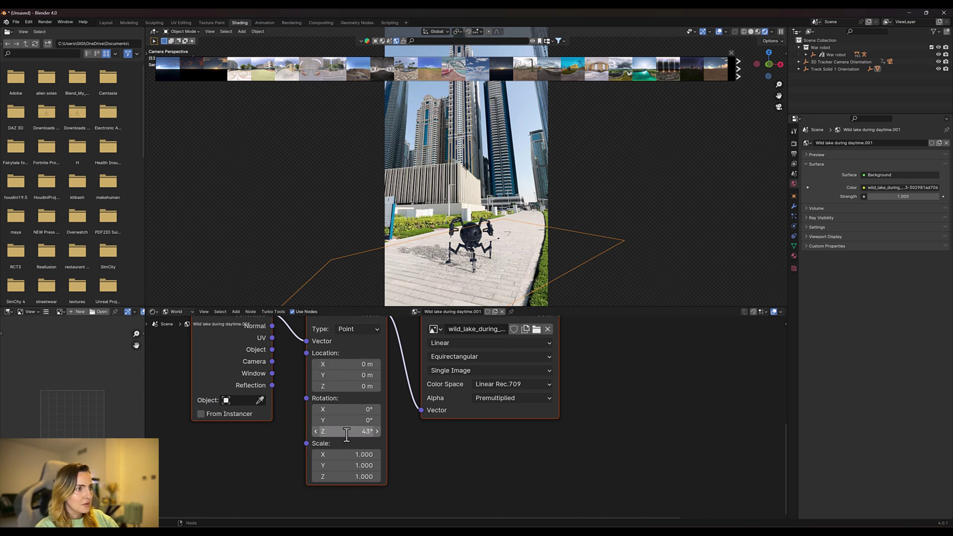
{"action": "left_click", "coordinate": [347, 432]}
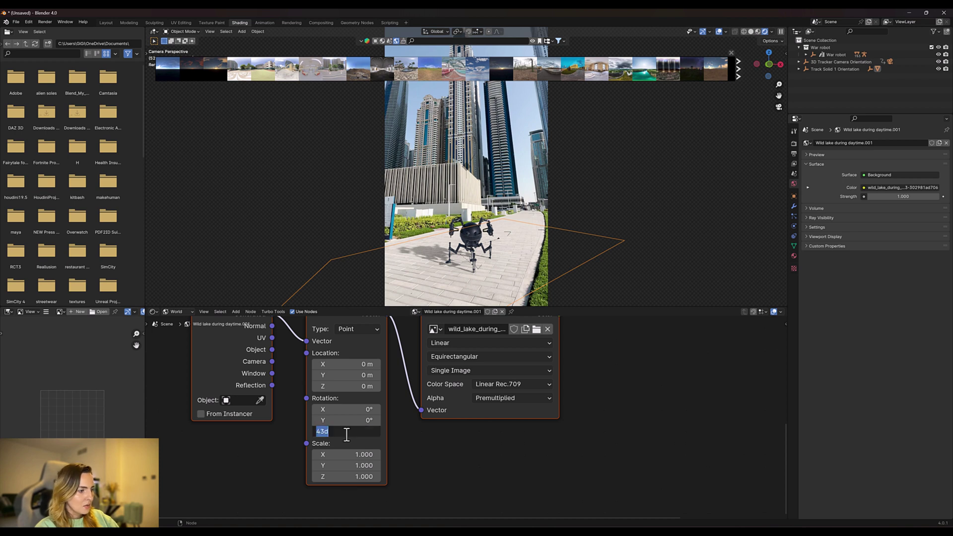
{"action": "type", "text": "40"}
{"action": "key", "text": "Return"}
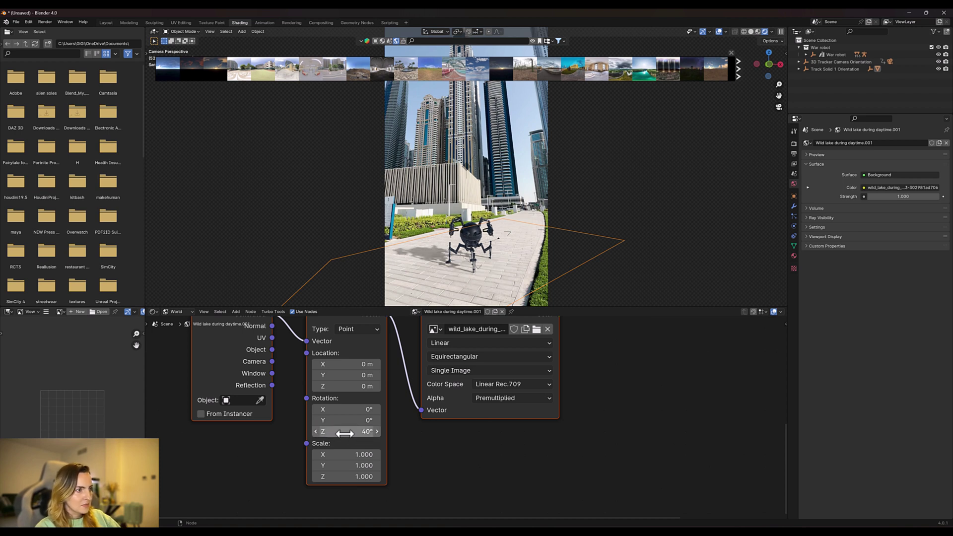
{"action": "left_click", "coordinate": [345, 432]}
{"action": "type", "text": "38"}
{"action": "key", "text": "Return"}
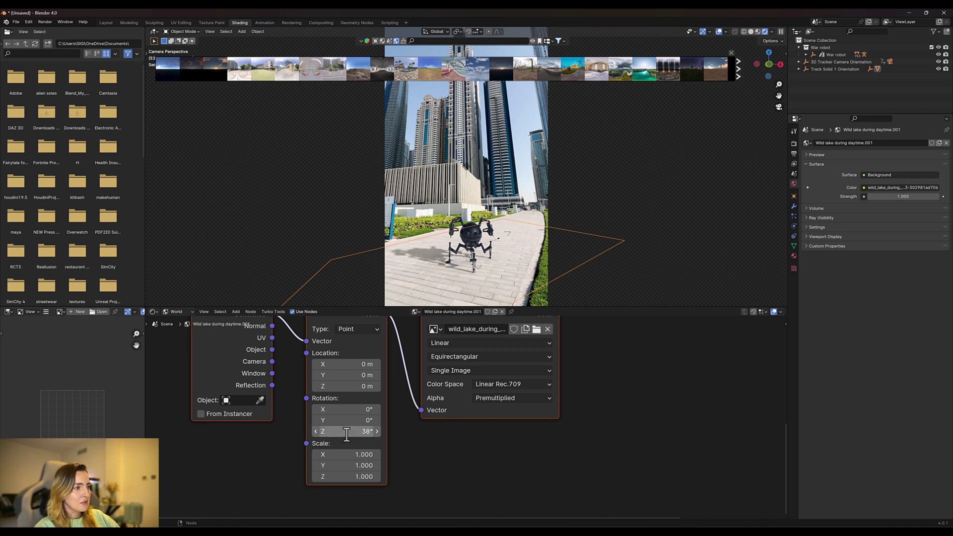
In the Layout top view, select all objects of the War robot collection.
{"action": "left_click", "coordinate": [105, 23]}
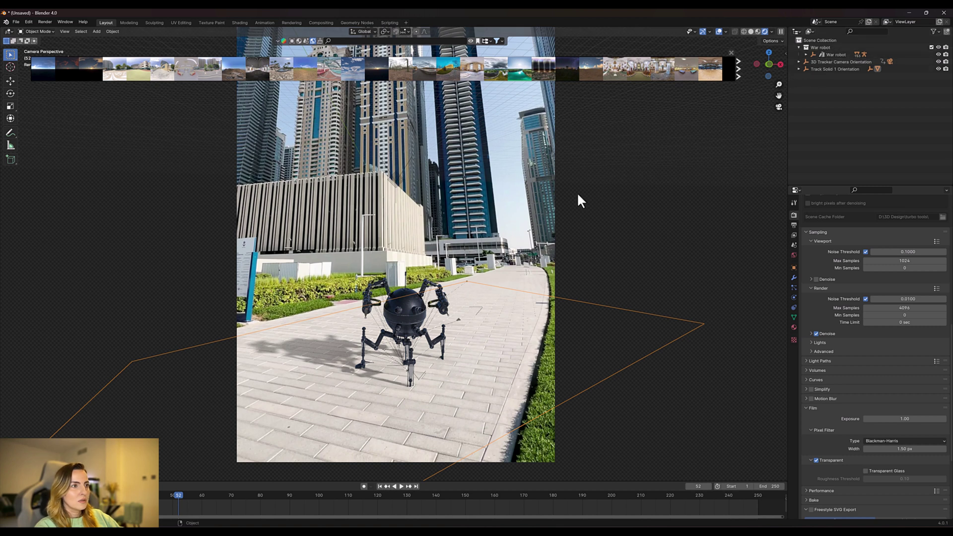
{"action": "key", "text": "KP_7"}
{"action": "scroll", "coordinate": [439, 221], "scroll_direction": "down", "scroll_amount": 8}
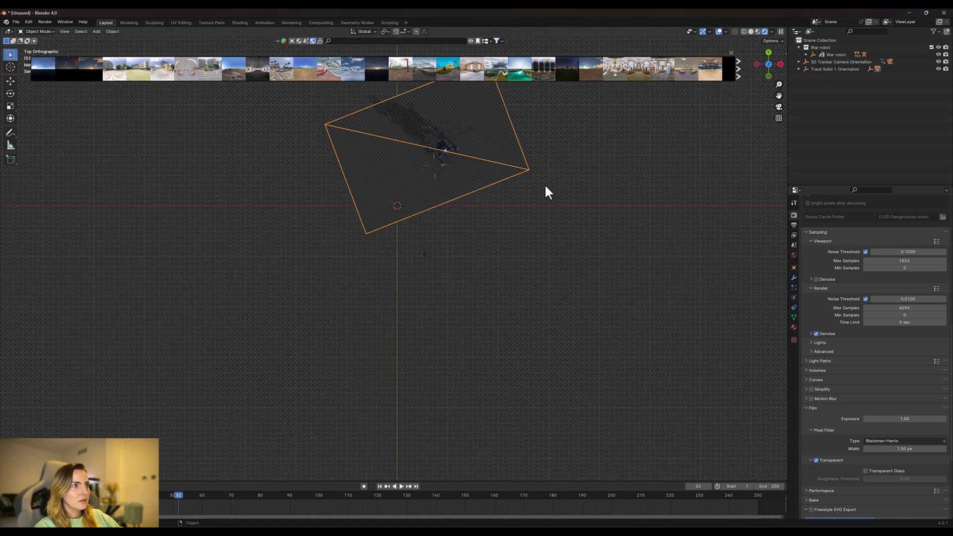
{"action": "scroll", "coordinate": [647, 222], "scroll_direction": "up", "scroll_amount": 10}
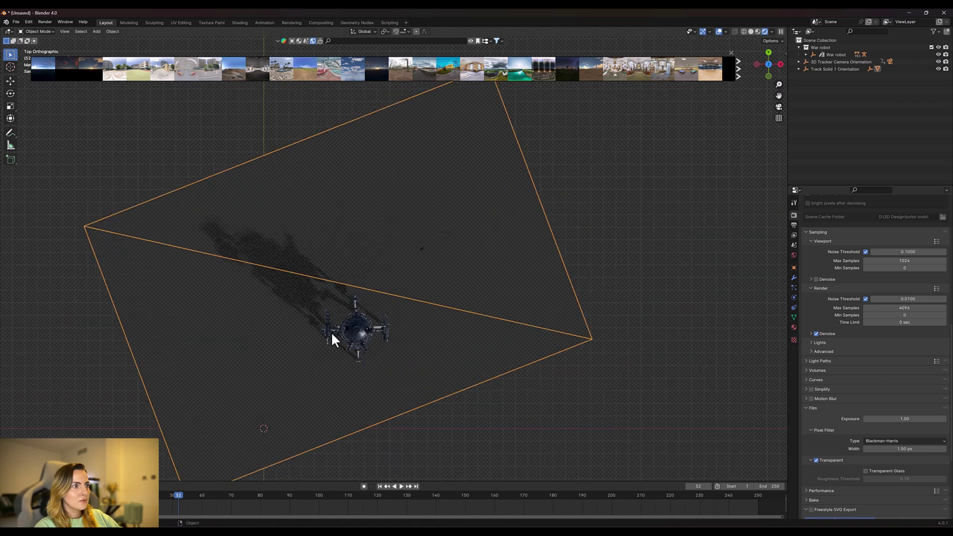
{"action": "right_click", "coordinate": [814, 47]}
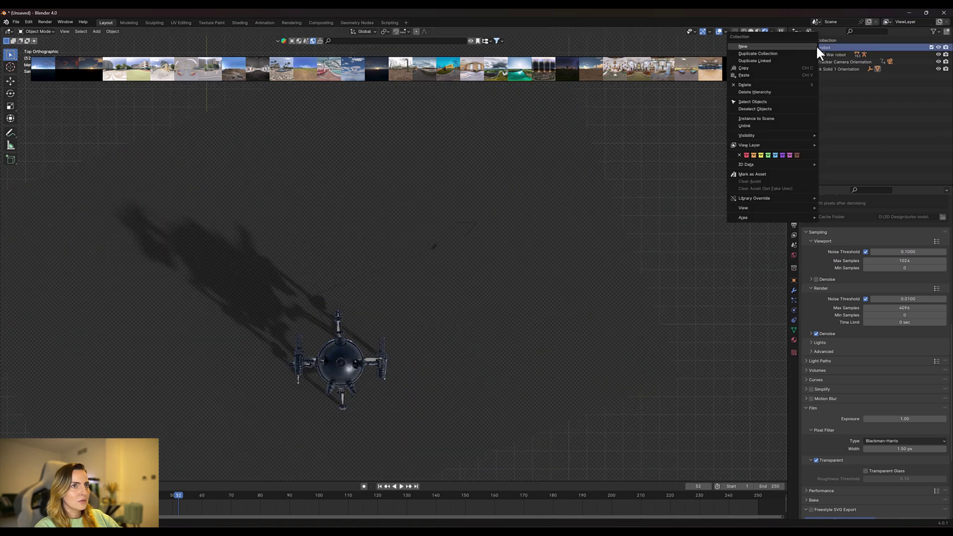
{"action": "left_click", "coordinate": [750, 103]}
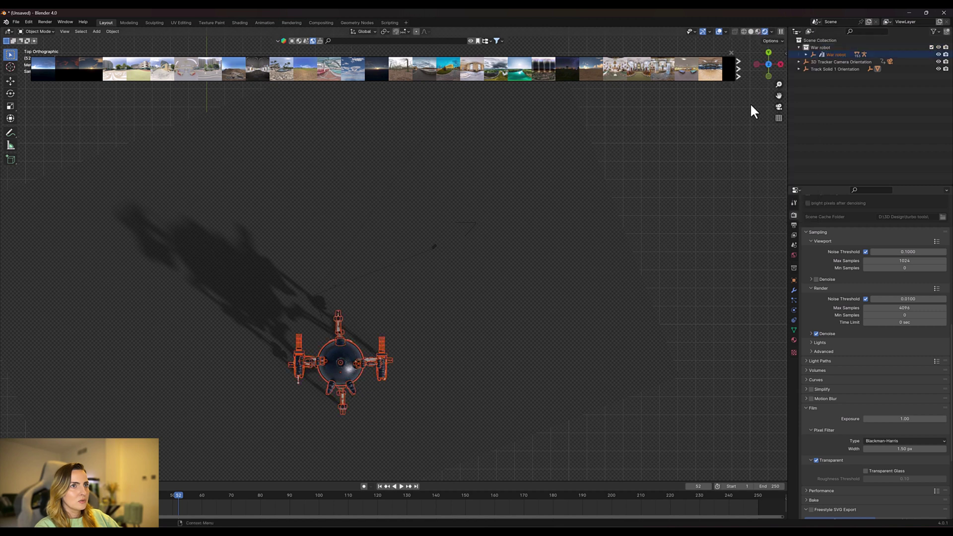
Rotate the War robot 90° and return to the camera view.
{"action": "key", "text": "r"}
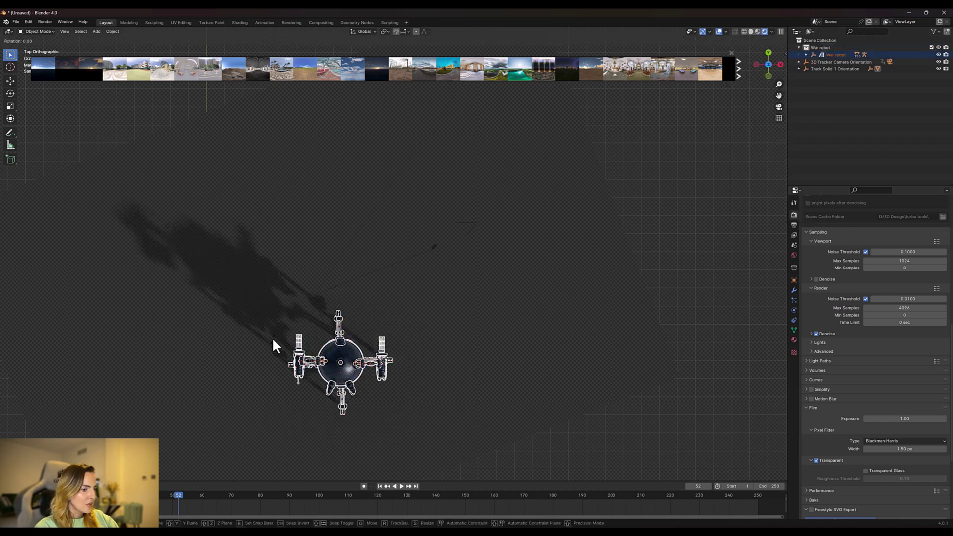
{"action": "key", "text": "9"}
{"action": "key", "text": "BackSpace"}
{"action": "key", "text": "Escape"}
{"action": "key", "text": "r"}
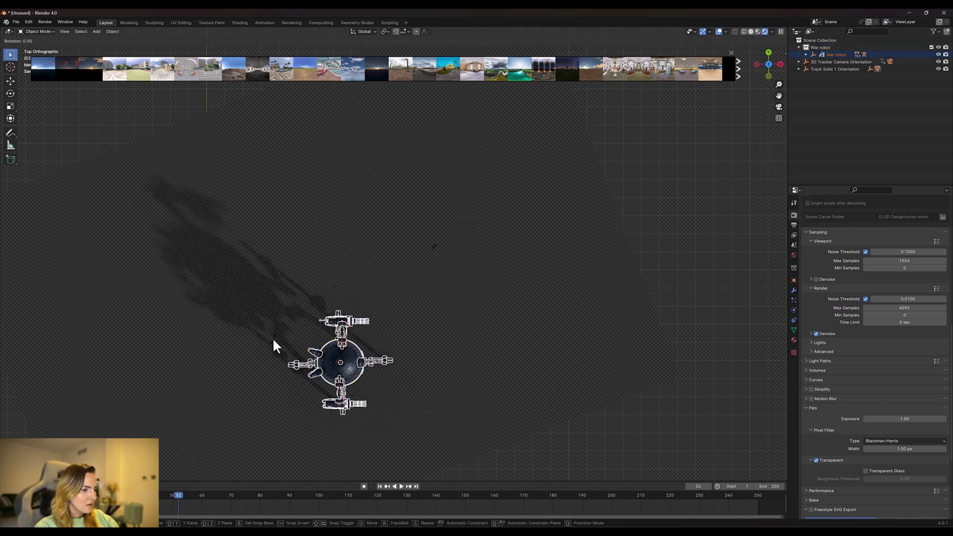
{"action": "key", "text": "9"}
{"action": "key", "text": "0"}
{"action": "key", "text": "Return"}
{"action": "key", "text": "KP_0"}
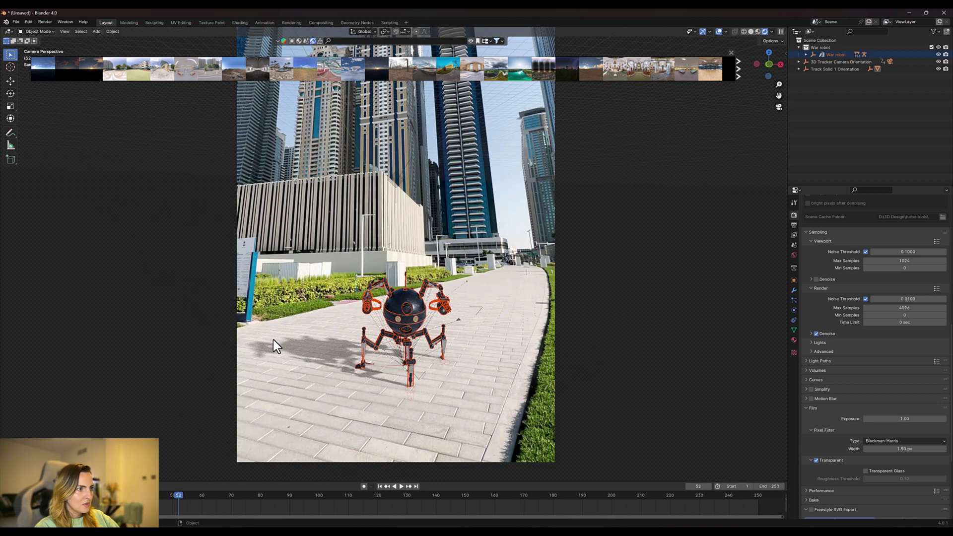
Reselect all objects in the War robot collection.
{"action": "left_click", "coordinate": [607, 308]}
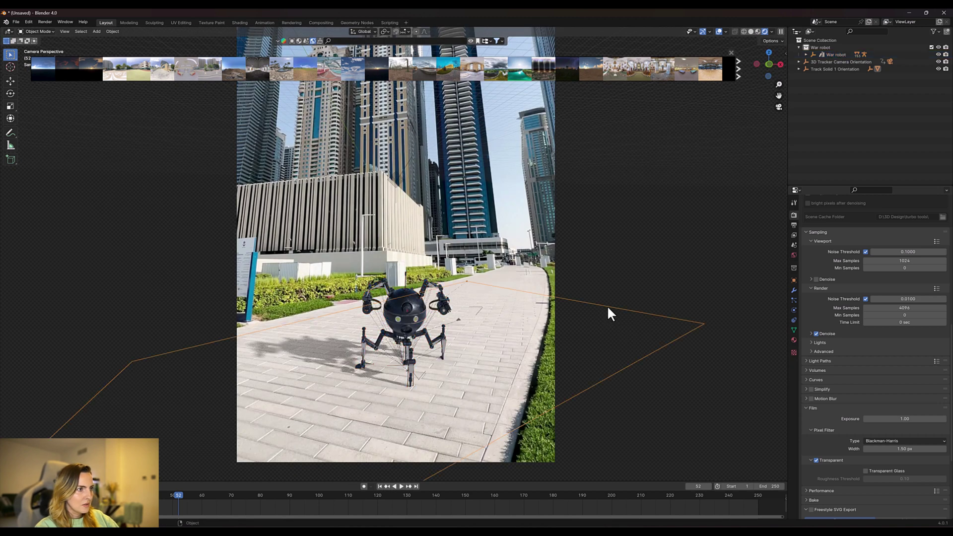
{"action": "left_click", "coordinate": [184, 272]}
{"action": "right_click", "coordinate": [818, 48]}
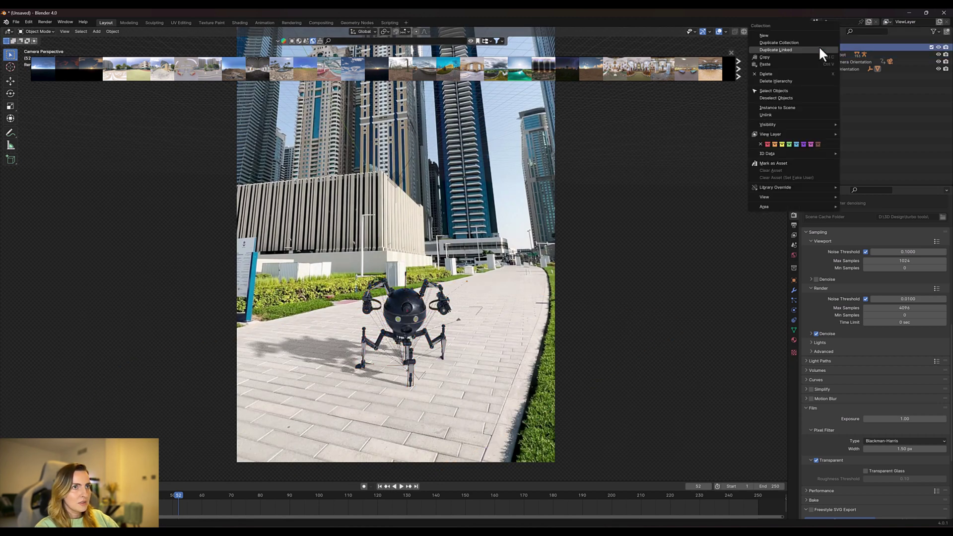
{"action": "left_click", "coordinate": [767, 90]}
Scale the robot up about 1.45× and raise it along Z.
{"action": "key", "text": "s"}
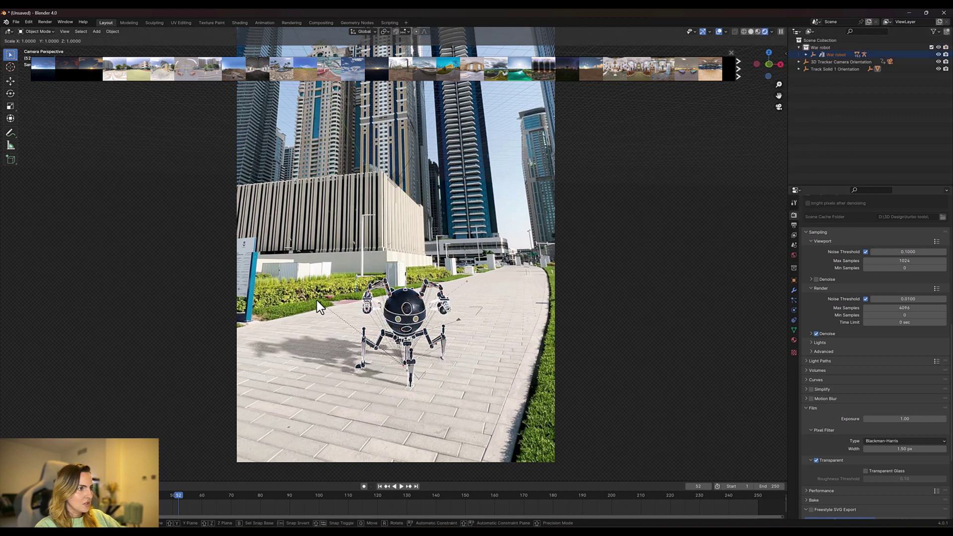
{"action": "mouse_move", "coordinate": [214, 203]}
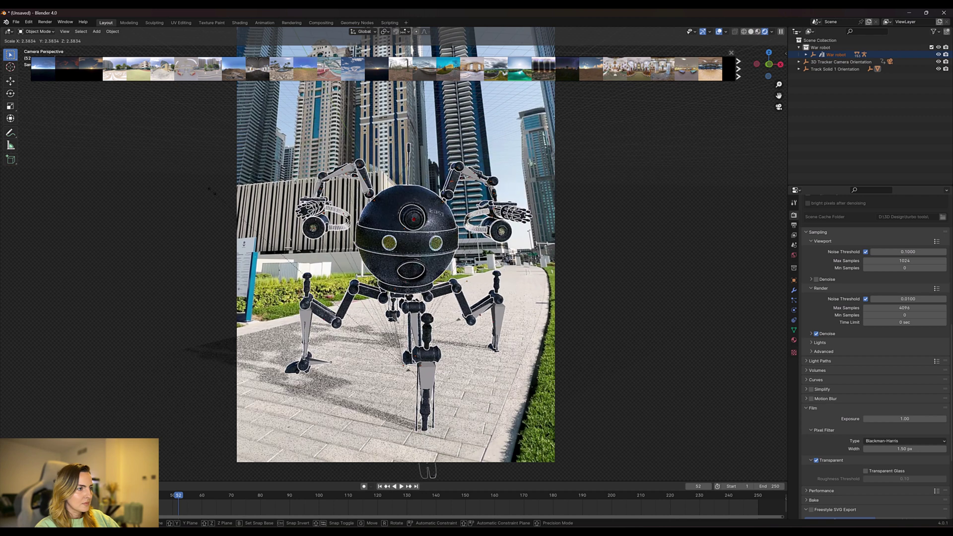
{"action": "left_click", "coordinate": [212, 191]}
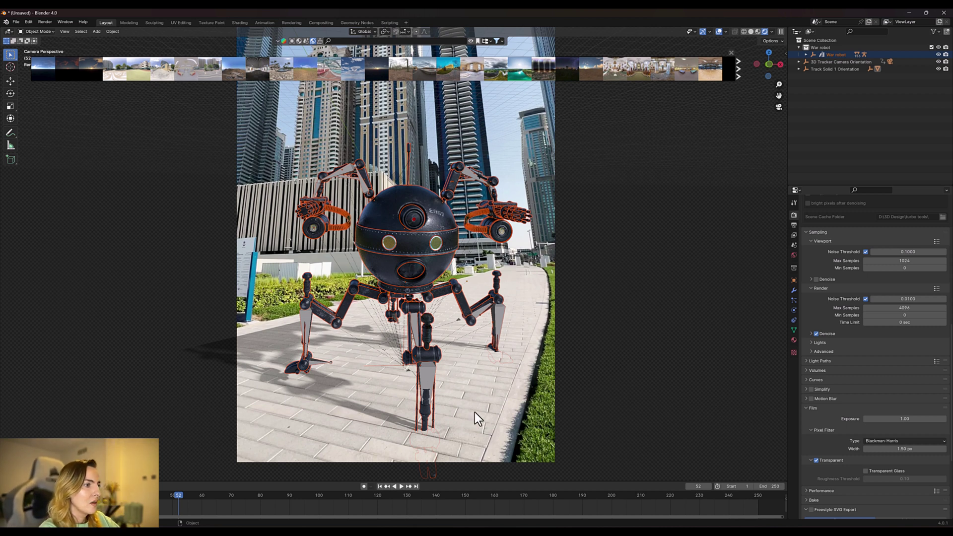
{"action": "key", "text": "r"}
{"action": "key", "text": "r"}
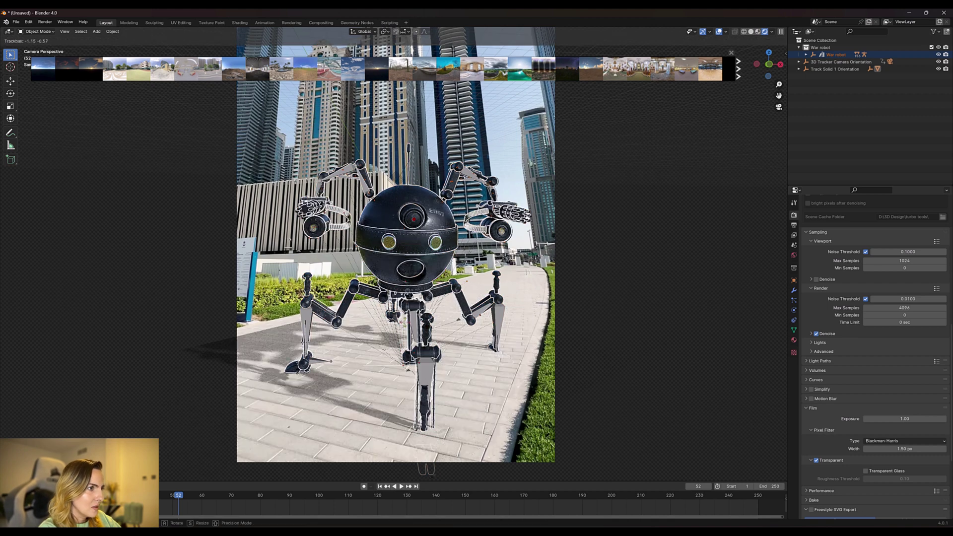
{"action": "key", "text": "g"}
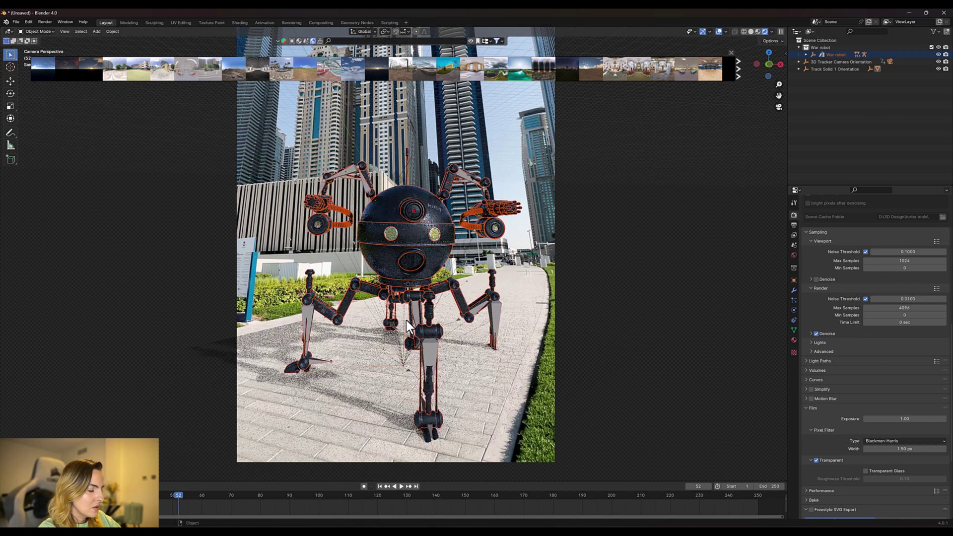
{"action": "key", "text": "z"}
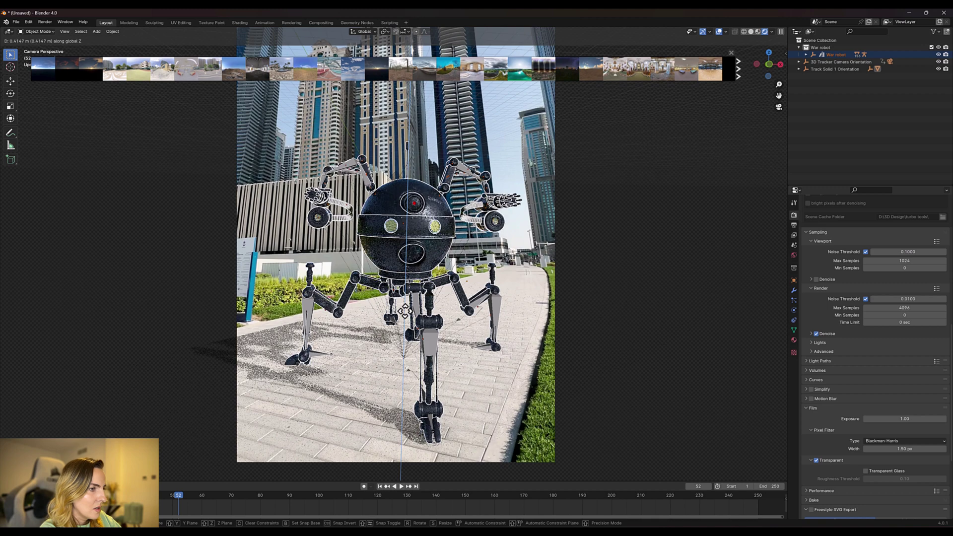
{"action": "left_click", "coordinate": [404, 311]}
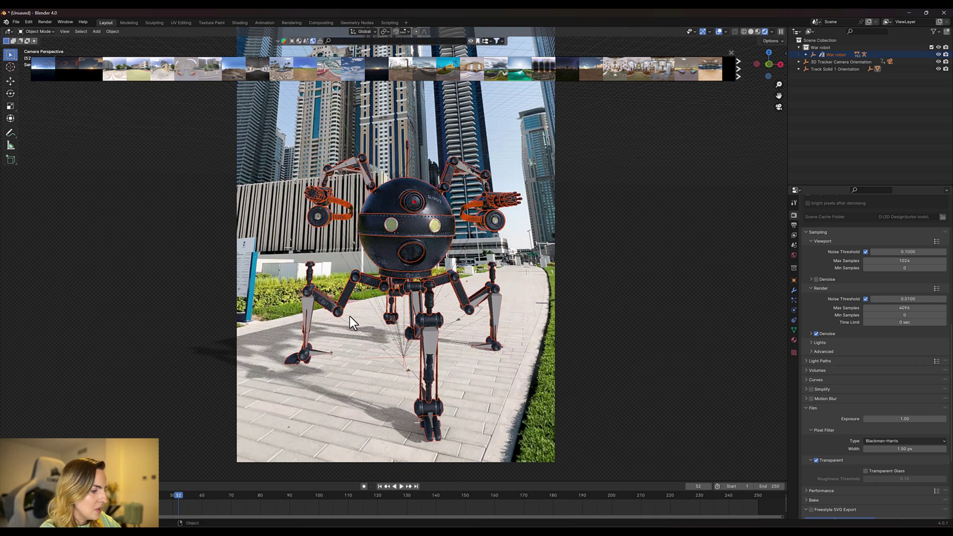
Move the robot to a new spot on the walkway and check it from the camera view.
{"action": "key", "text": "r"}
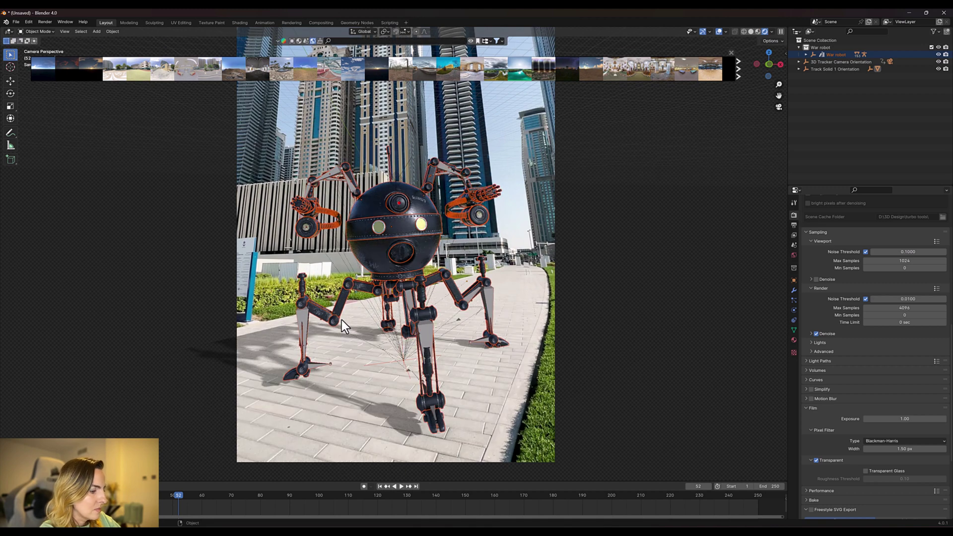
{"action": "key", "text": "g"}
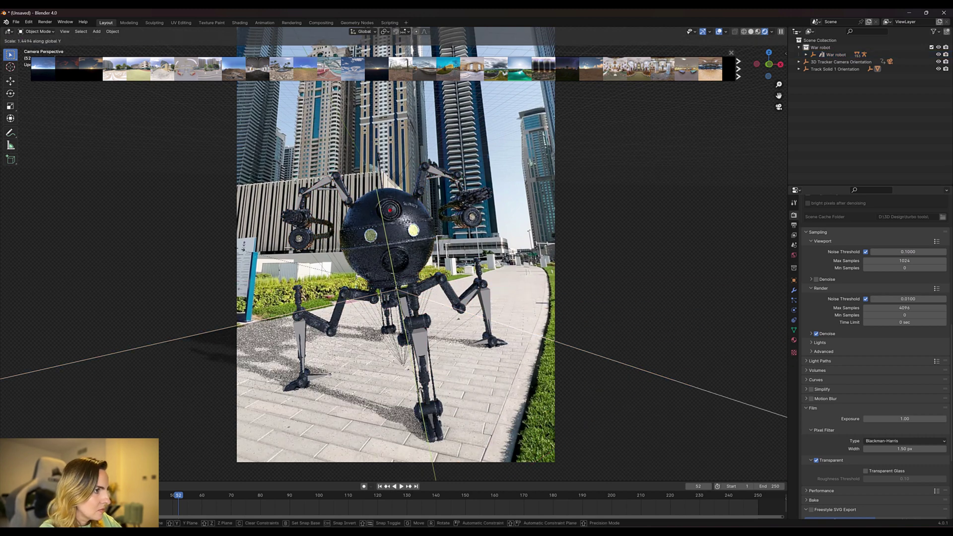
{"action": "left_click", "coordinate": [245, 304]}
{"action": "key", "text": "KP_7"}
{"action": "key", "text": "KP_0"}
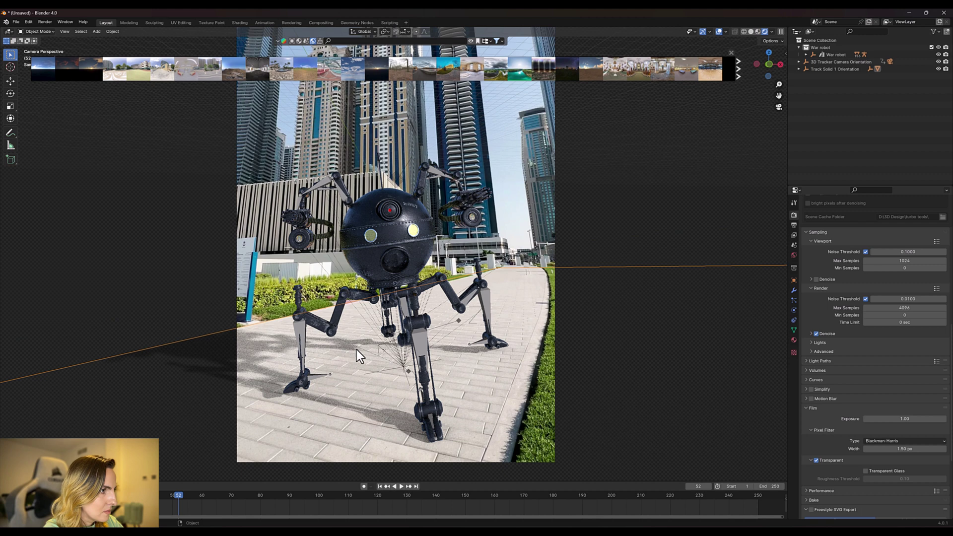
Fit the camera view, rewind to frame 1, and play the clip until frame 182.
{"action": "scroll", "coordinate": [349, 308], "scroll_direction": "down", "scroll_amount": 4}
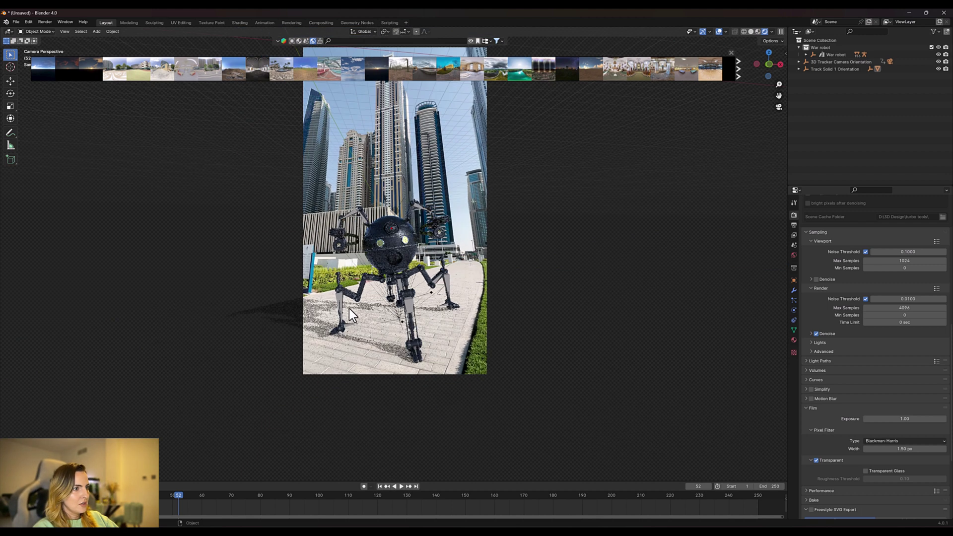
{"action": "scroll", "coordinate": [349, 309], "scroll_direction": "up", "scroll_amount": 1}
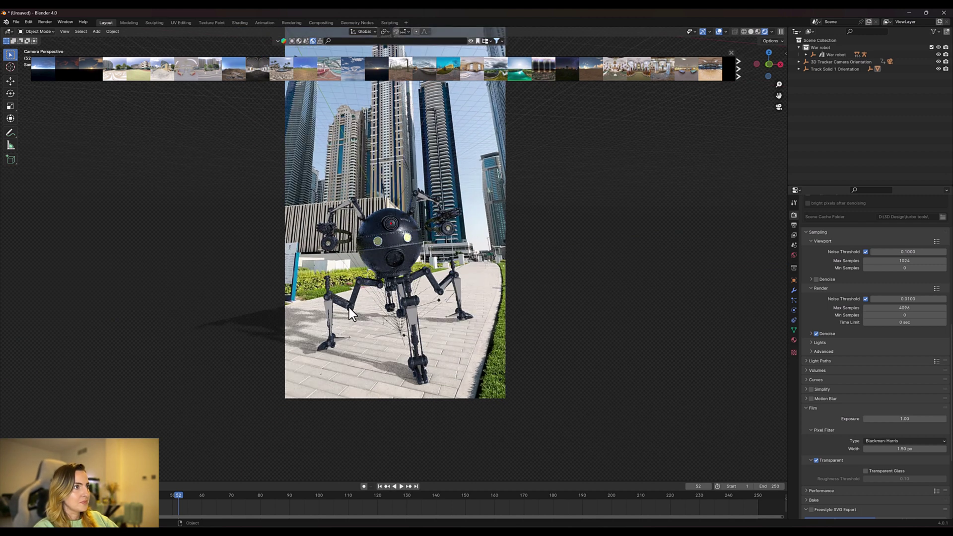
{"action": "left_click_drag", "start_coordinate": [779, 95], "coordinate": [779, 122]}
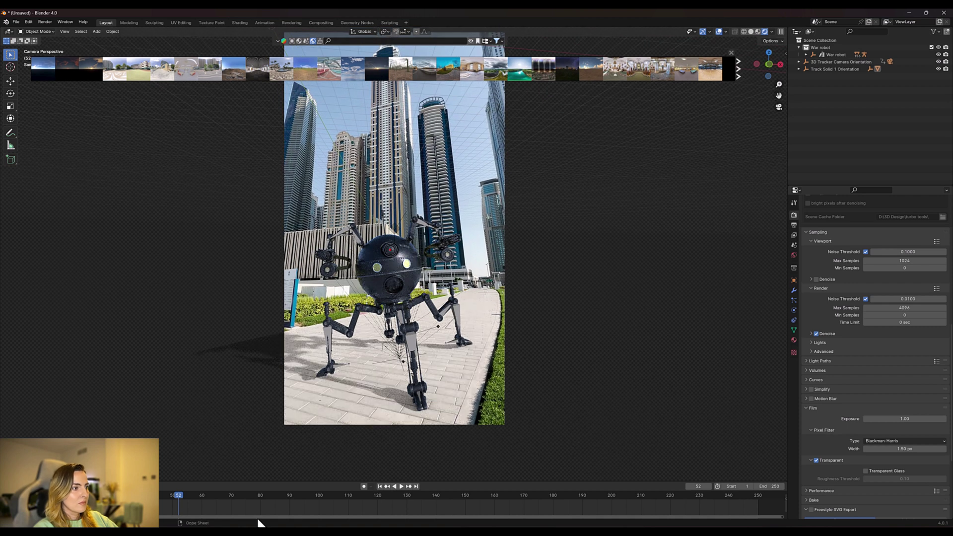
{"action": "left_click_drag", "start_coordinate": [177, 496], "coordinate": [29, 495]}
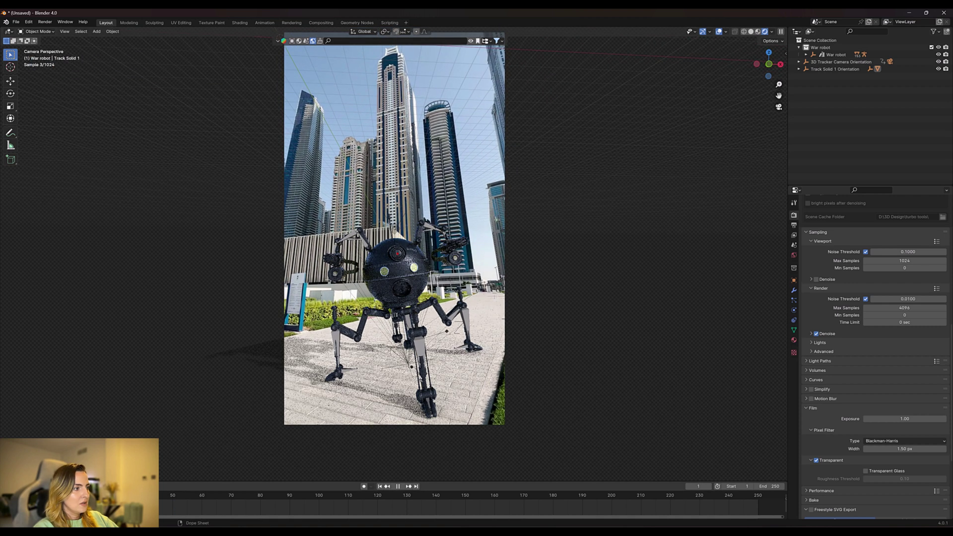
{"action": "left_click", "coordinate": [401, 486]}
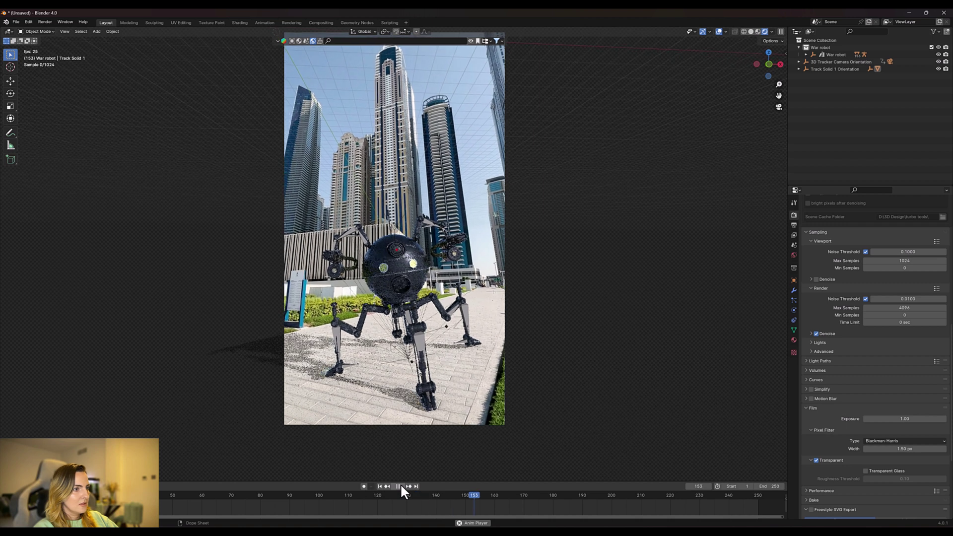
{"action": "left_click", "coordinate": [399, 484]}
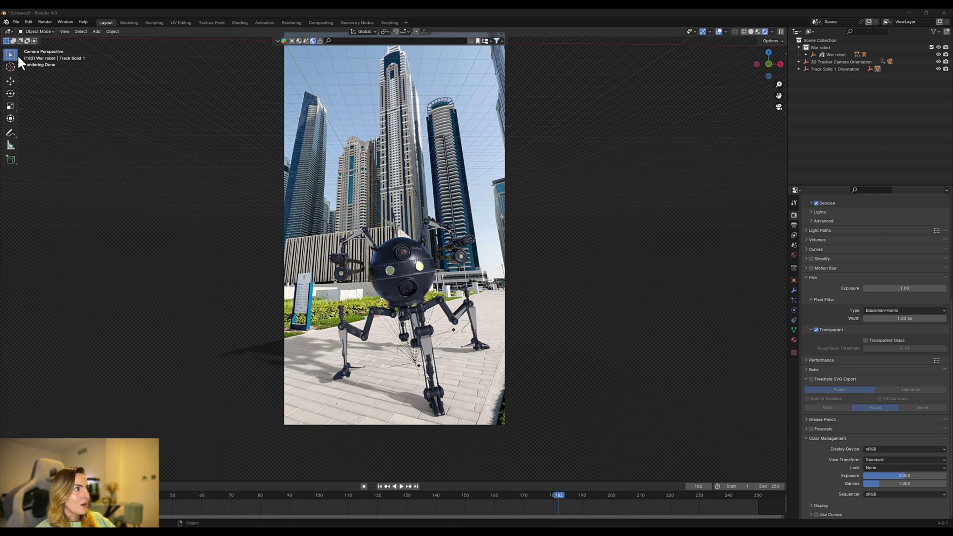
Render frame 182 as a still image, review it, and close the Render window.
{"action": "left_click", "coordinate": [43, 22]}
{"action": "left_click", "coordinate": [47, 31]}
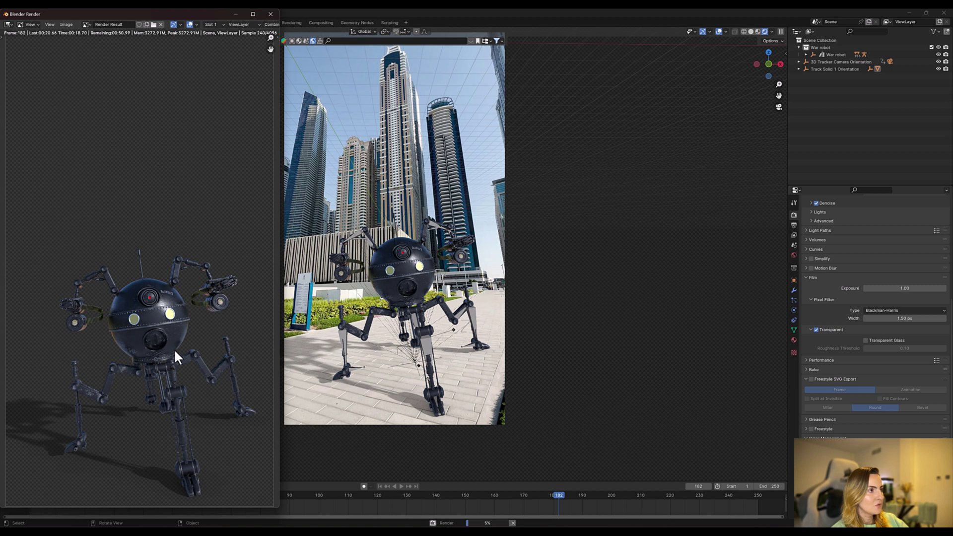
{"action": "left_click", "coordinate": [269, 14]}
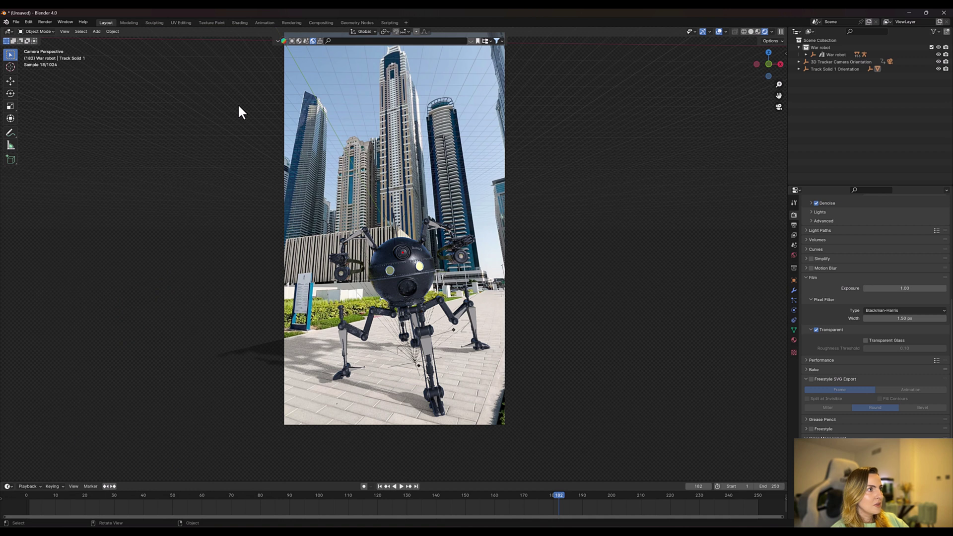
Enable Use Nodes and insert an Alpha Over node with Render Layers as foreground.
{"action": "left_click", "coordinate": [320, 23]}
{"action": "left_click", "coordinate": [82, 31]}
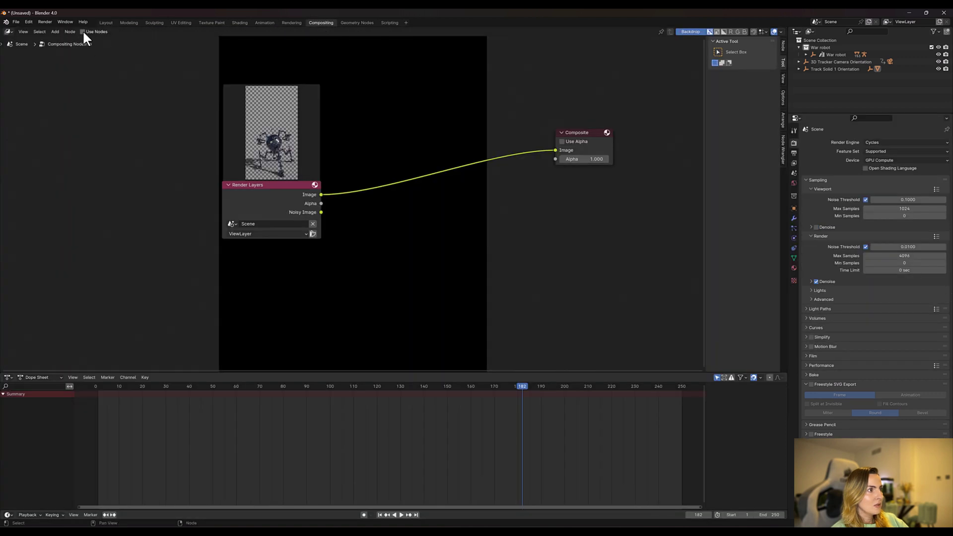
{"action": "left_click_drag", "start_coordinate": [283, 184], "coordinate": [290, 155]}
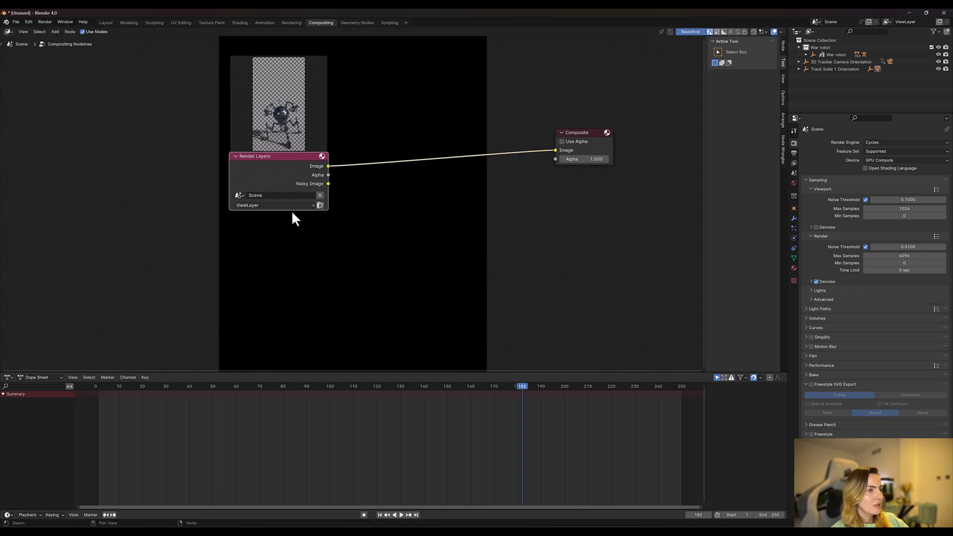
{"action": "key", "text": "shift+a"}
{"action": "left_click", "coordinate": [426, 211]}
{"action": "type", "text": "alpha"}
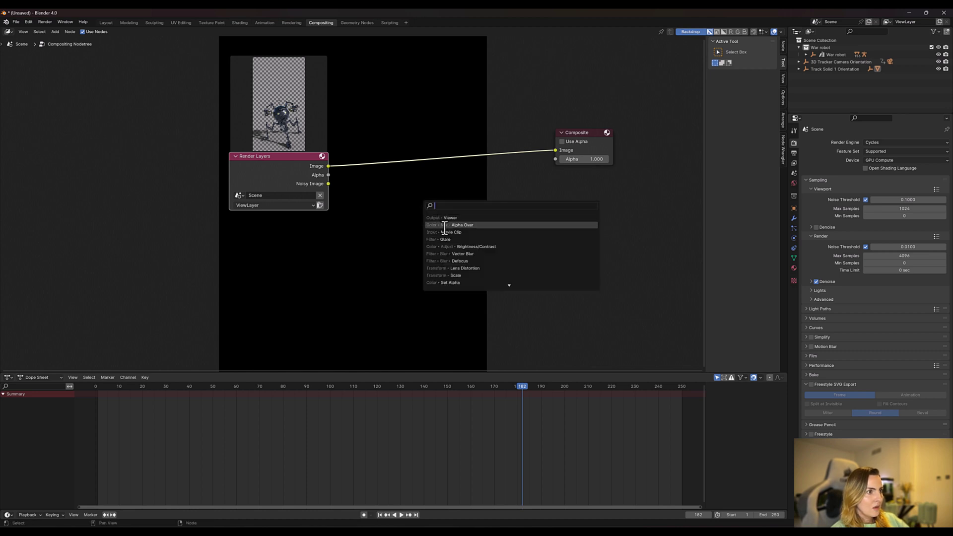
{"action": "key", "text": "Return"}
{"action": "left_click", "coordinate": [430, 130]}
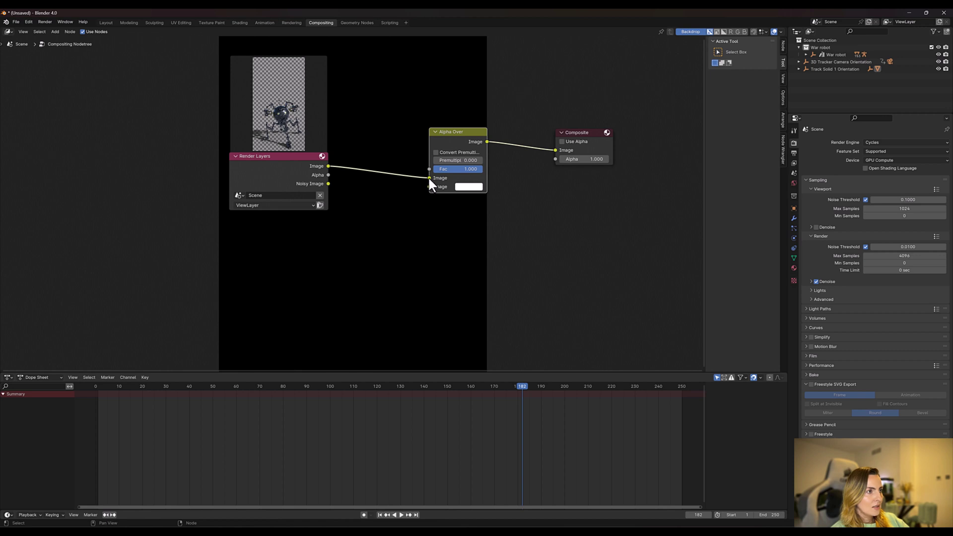
{"action": "left_click_drag", "start_coordinate": [429, 178], "coordinate": [429, 187]}
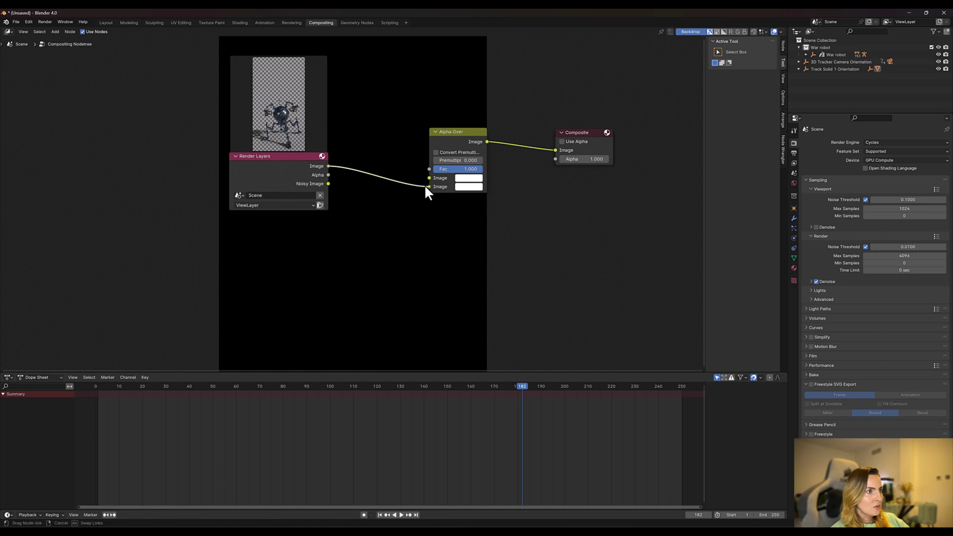
Add a Movie Clip node and connect it to Alpha Over's background input.
{"action": "key", "text": "shift+a"}
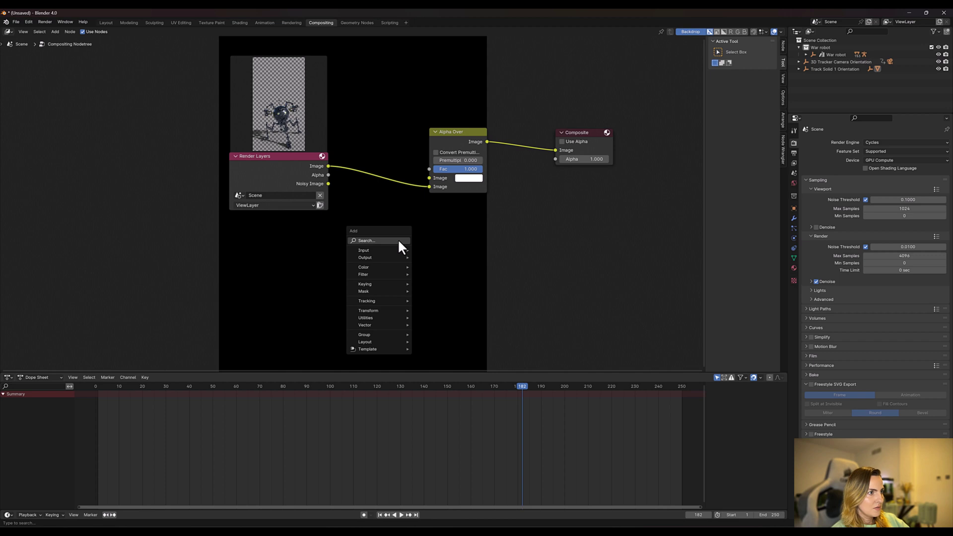
{"action": "left_click", "coordinate": [397, 241]}
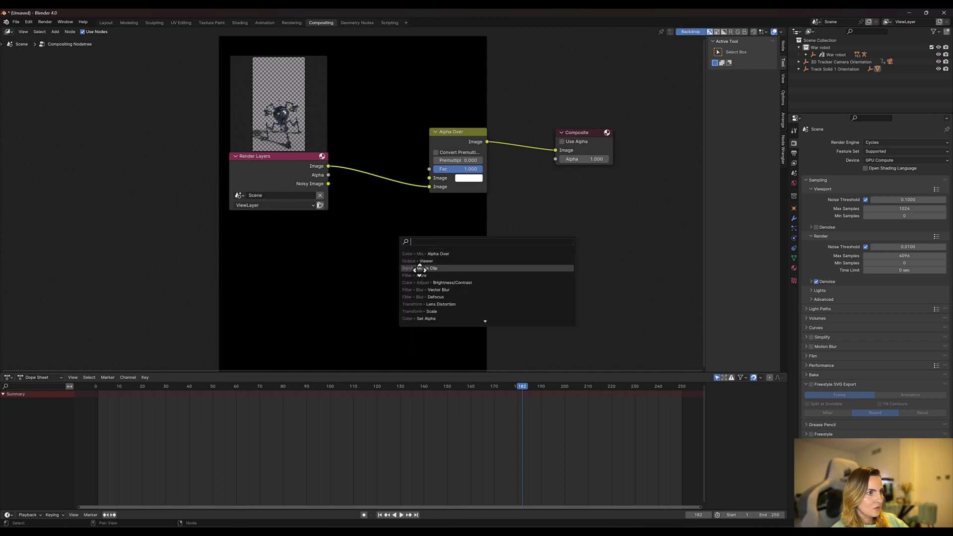
{"action": "left_click", "coordinate": [421, 268]}
{"action": "left_click", "coordinate": [394, 238]}
{"action": "left_click_drag", "start_coordinate": [394, 240], "coordinate": [428, 178]}
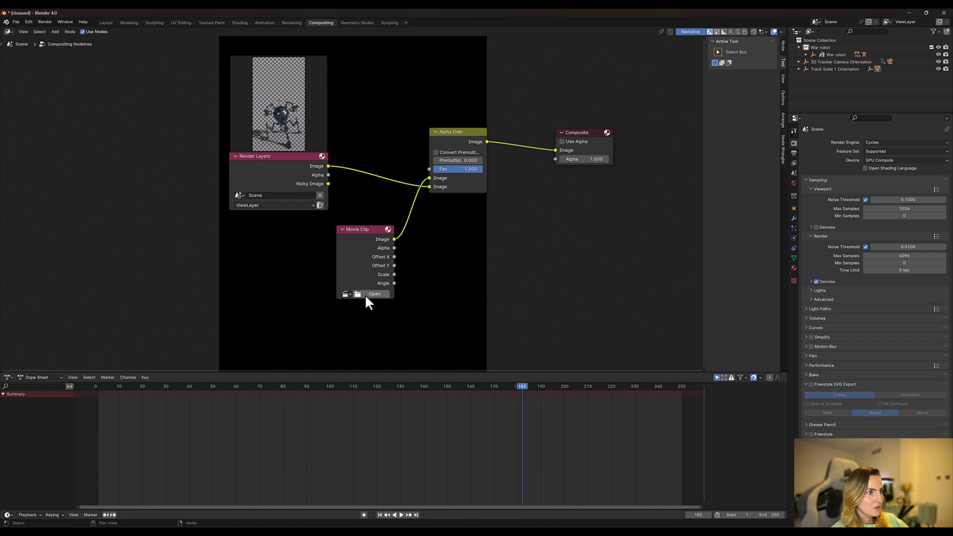
Load harbour.mp4 from the AF camera tracking folder into the Movie Clip node.
{"action": "left_click", "coordinate": [365, 293]}
{"action": "left_click", "coordinate": [419, 181]}
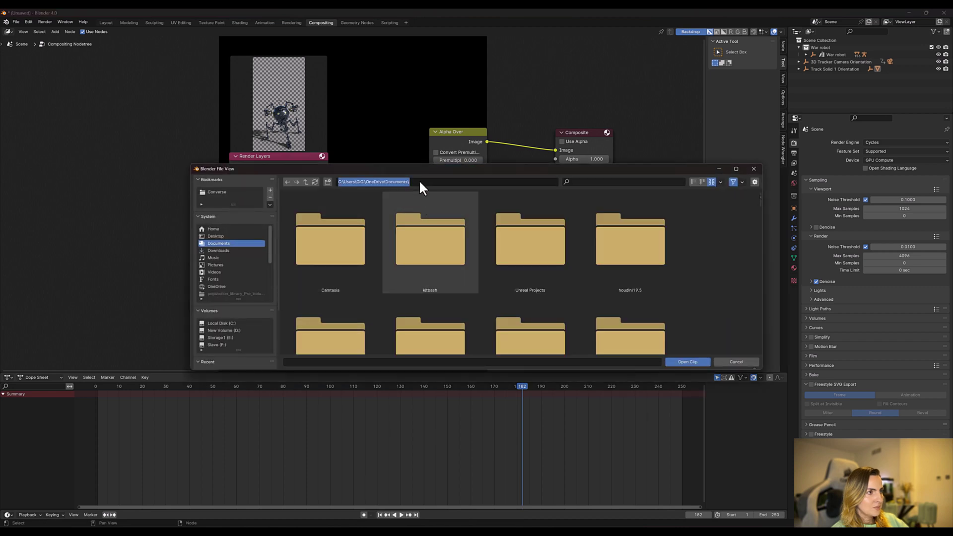
{"action": "type", "text": "D:\\3D Design\\AF camera tracking"}
{"action": "key", "text": "Return"}
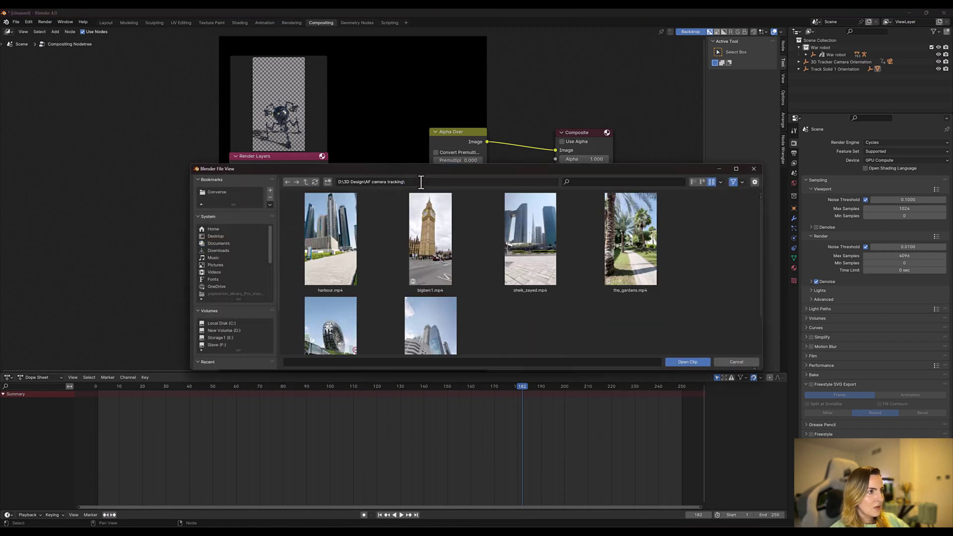
{"action": "left_click", "coordinate": [342, 227]}
{"action": "left_click", "coordinate": [687, 362]}
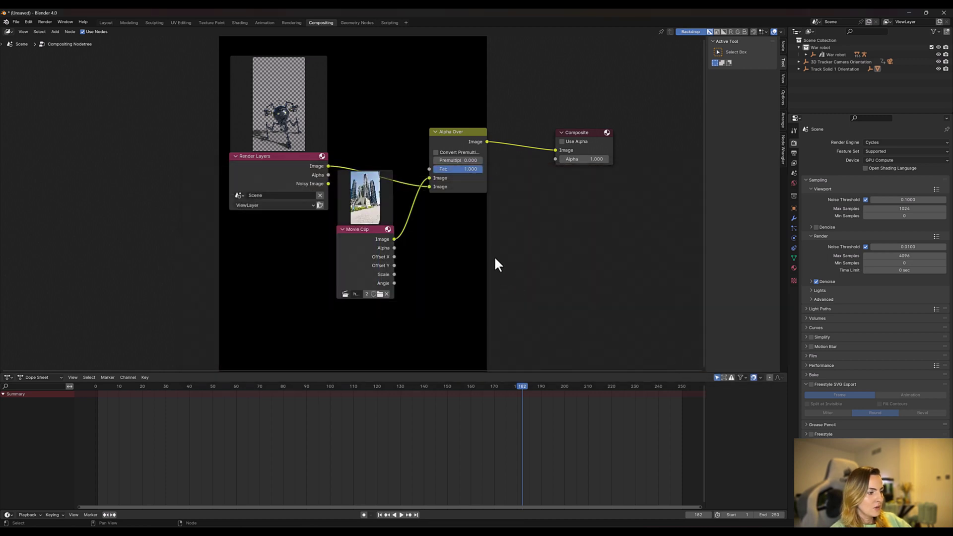
{"action": "key", "text": "shift+a"}
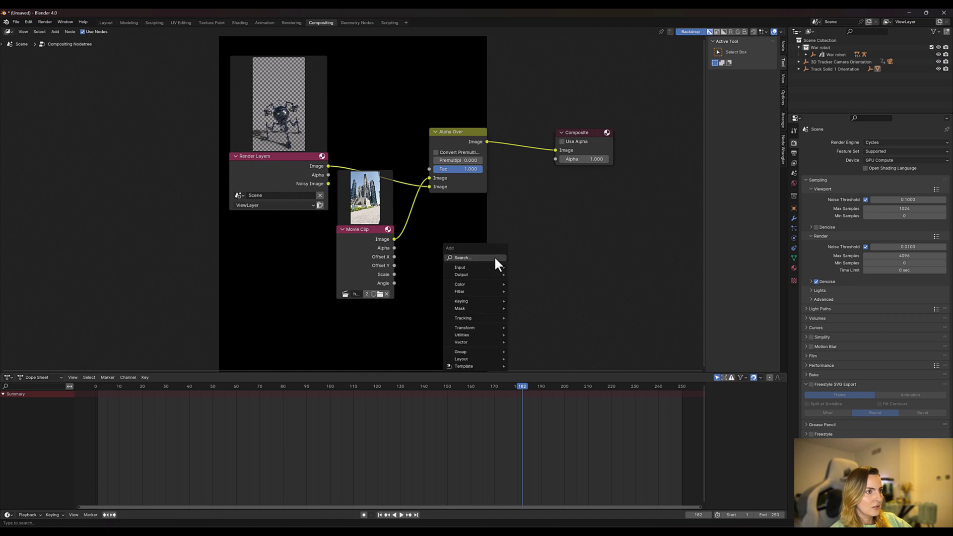
{"action": "left_click", "coordinate": [495, 258]}
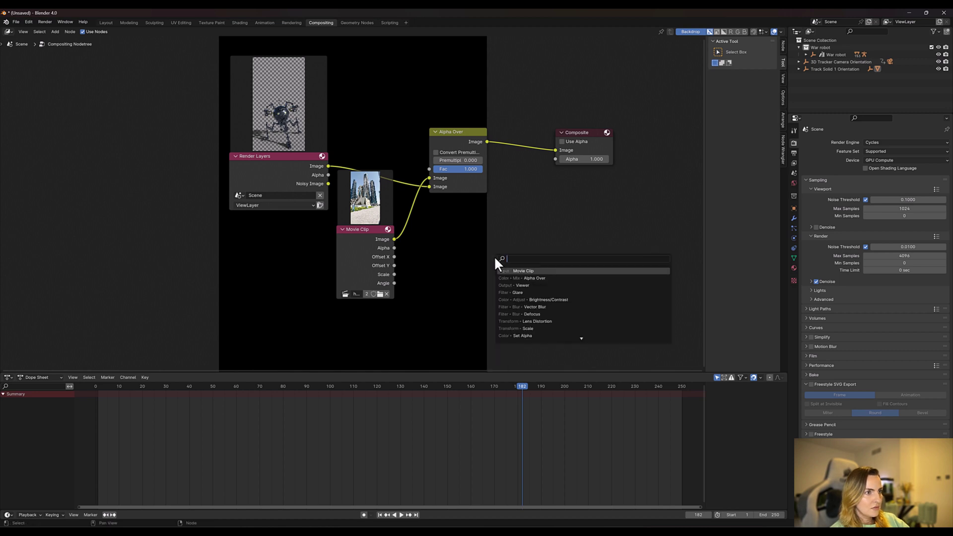
Add a Viewer node beside Composite, fed by the Alpha Over image output.
{"action": "left_click", "coordinate": [515, 285]}
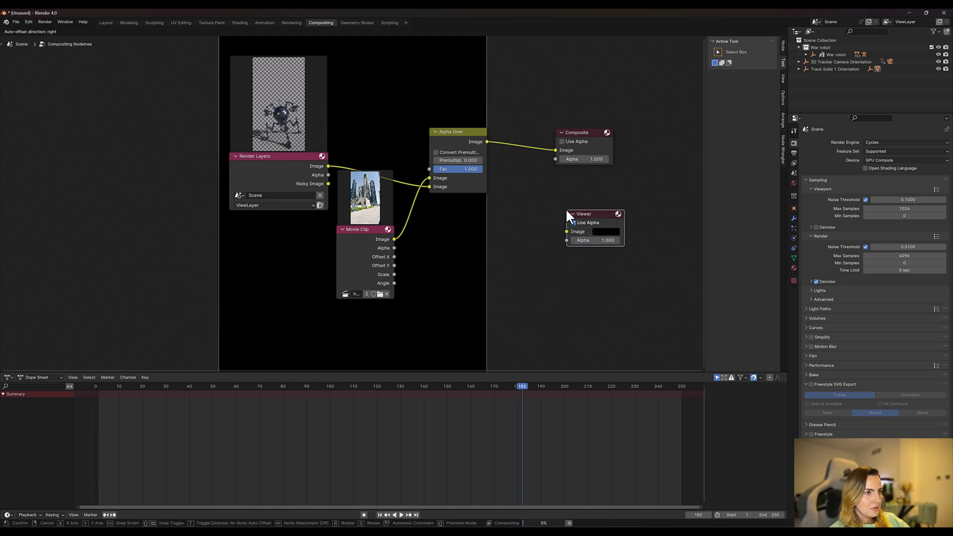
{"action": "left_click", "coordinate": [571, 225]}
{"action": "left_click_drag", "start_coordinate": [566, 232], "coordinate": [487, 141]}
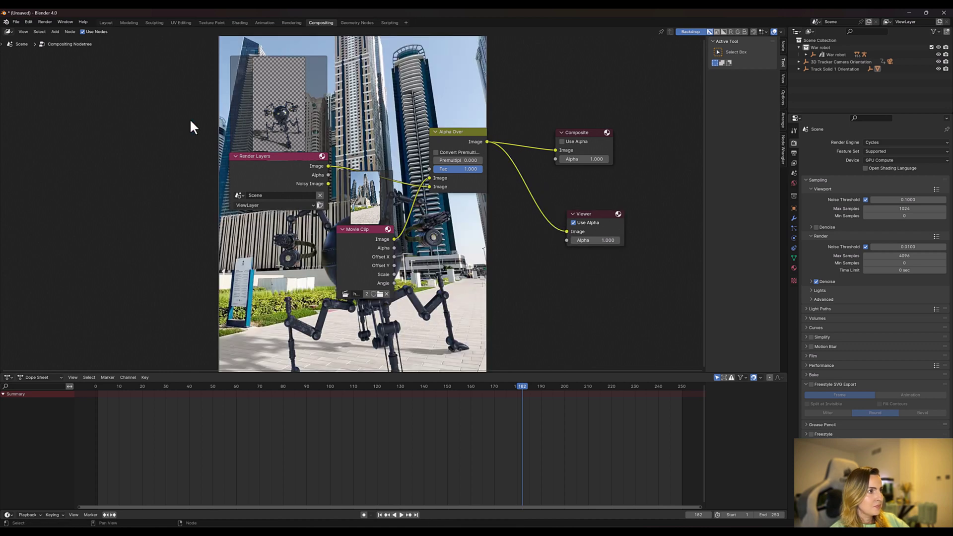